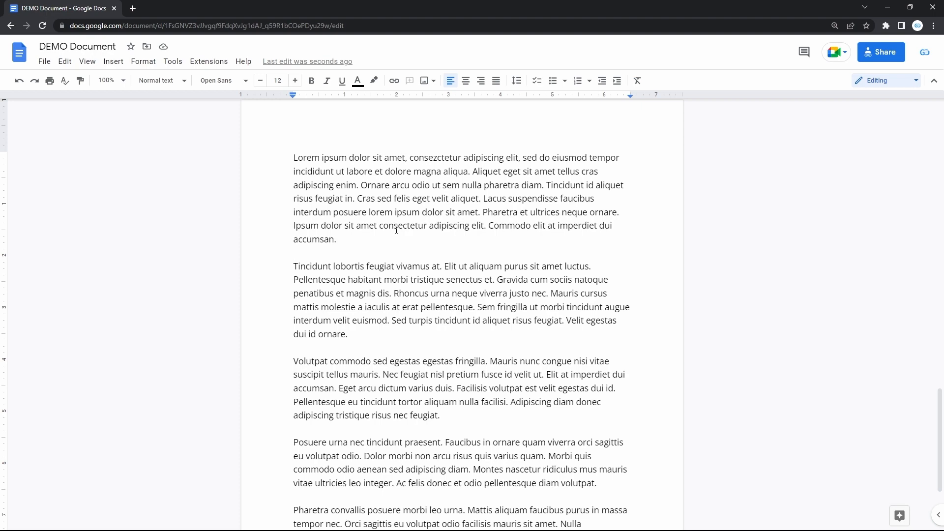
Step: Insert Img_ccexpress.jpeg from the Downloads folder in File Explorer below the document's first paragraph and undo the insertion
key(super+e)
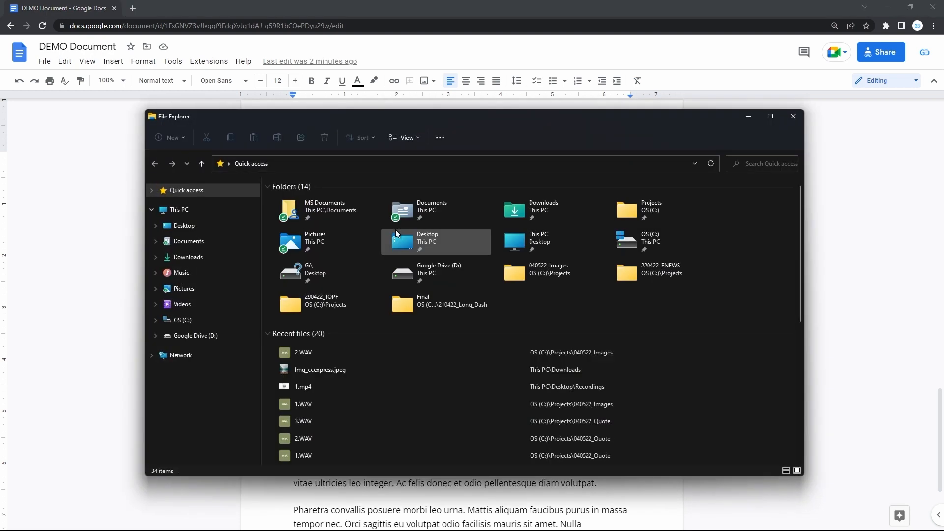
click(536, 215)
double_click(534, 213)
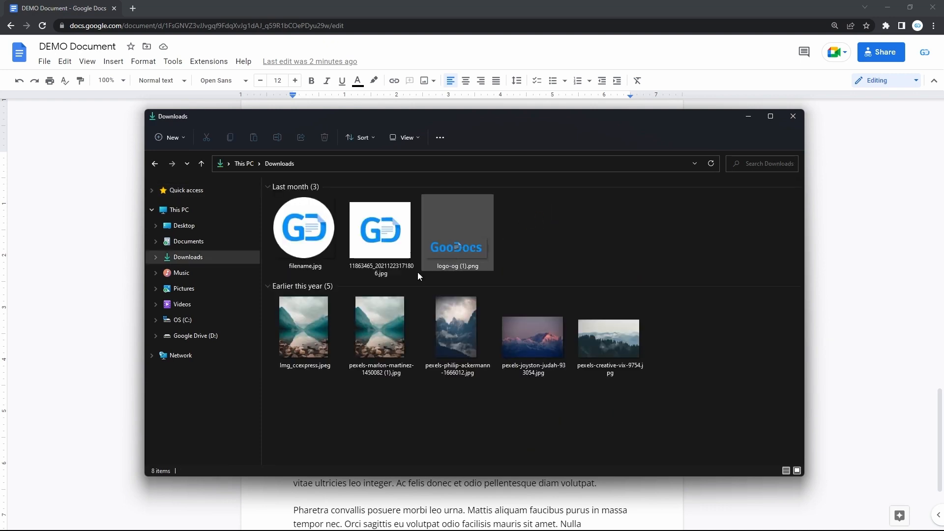
click(312, 317)
drag(303, 333, 377, 253)
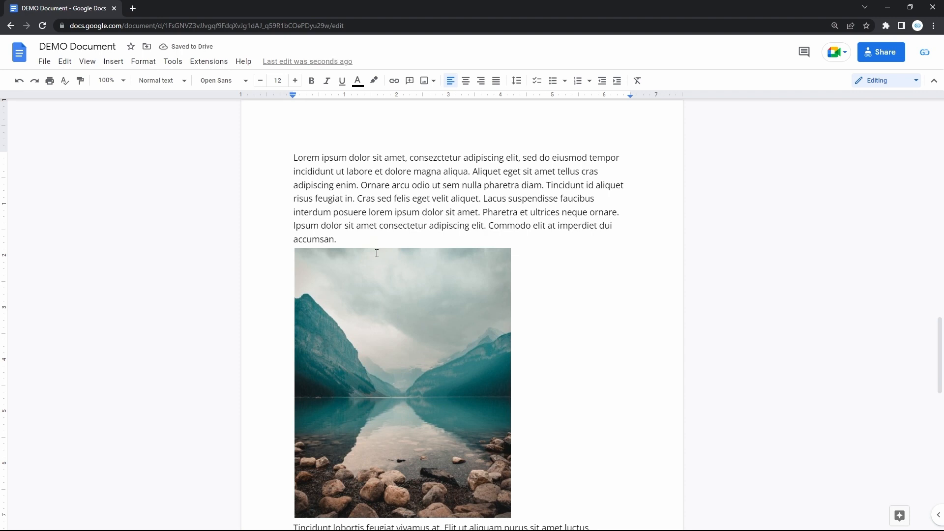
key(ctrl+z)
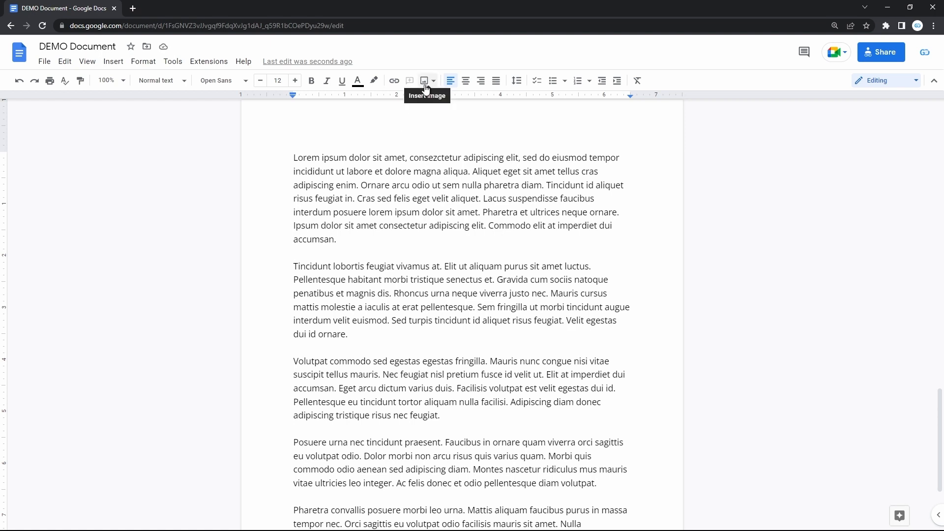
Step: Upload Img_ccexpress.jpeg from the computer into the blank line below the first paragraph and delete the inserted image
click(113, 61)
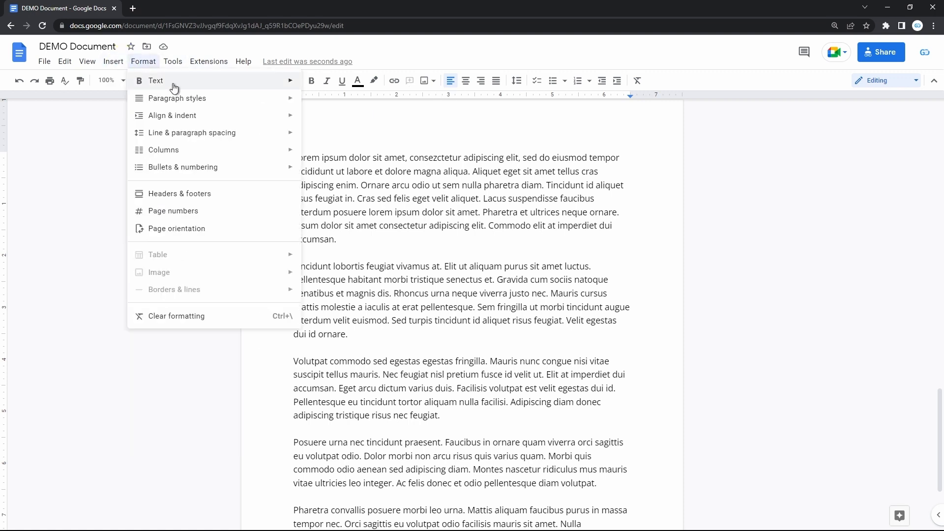
mouse_move(260, 86)
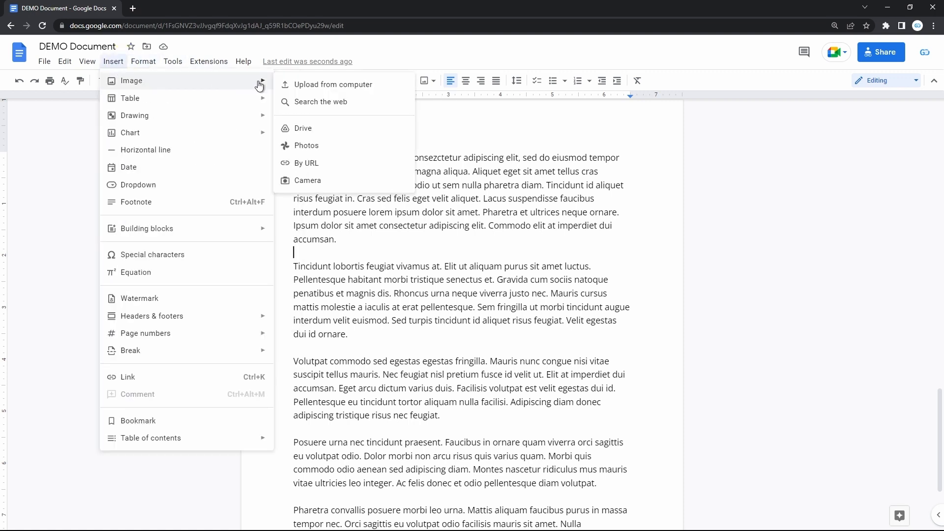
click(386, 89)
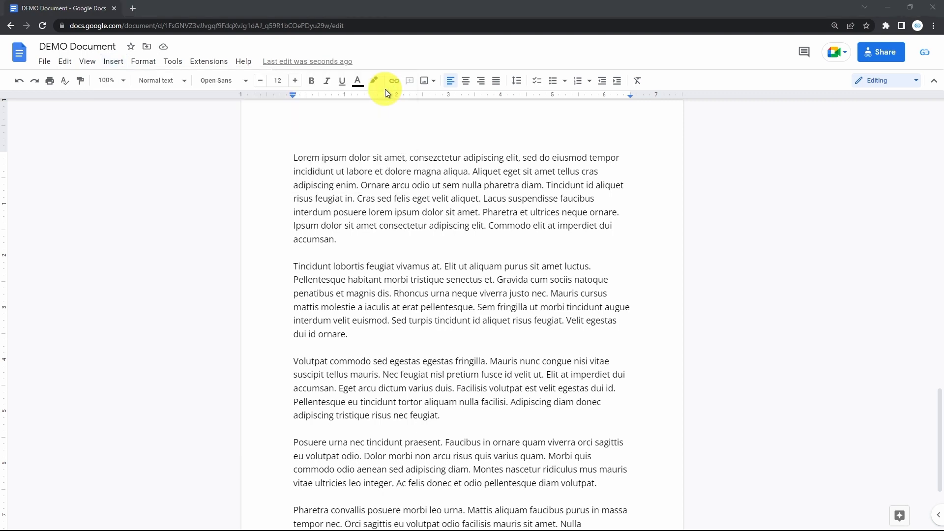
click(259, 260)
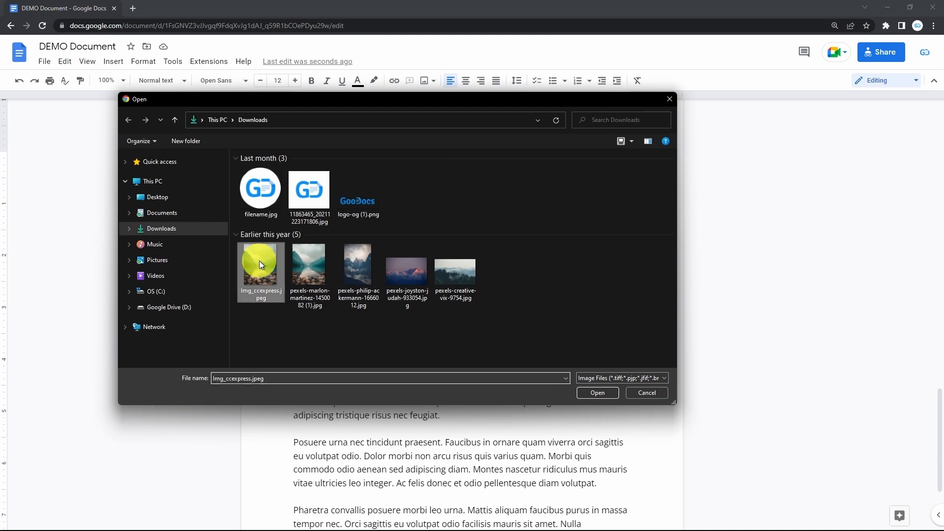
double_click(259, 260)
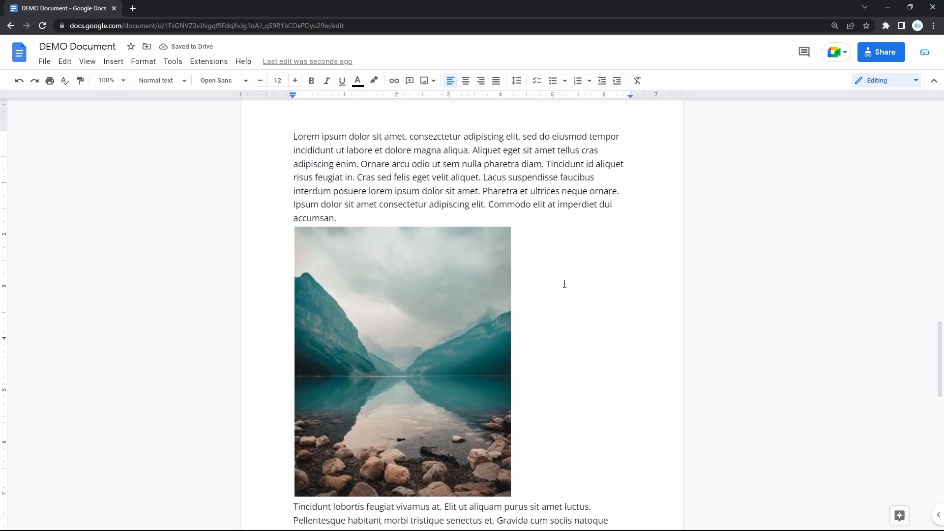
key(BackSpace)
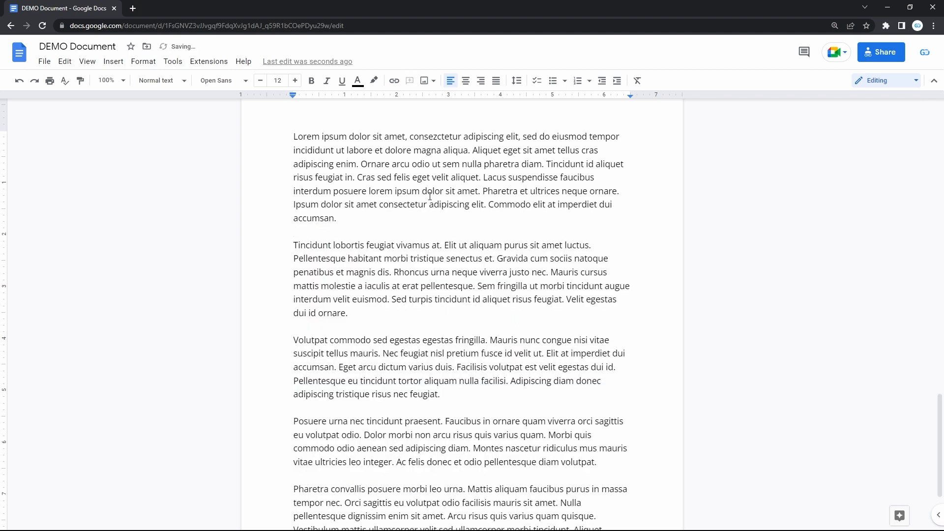
Step: Insert the mountain lake image from My Drive in Google Drive into the blank line below the first paragraph
click(113, 61)
mouse_move(192, 86)
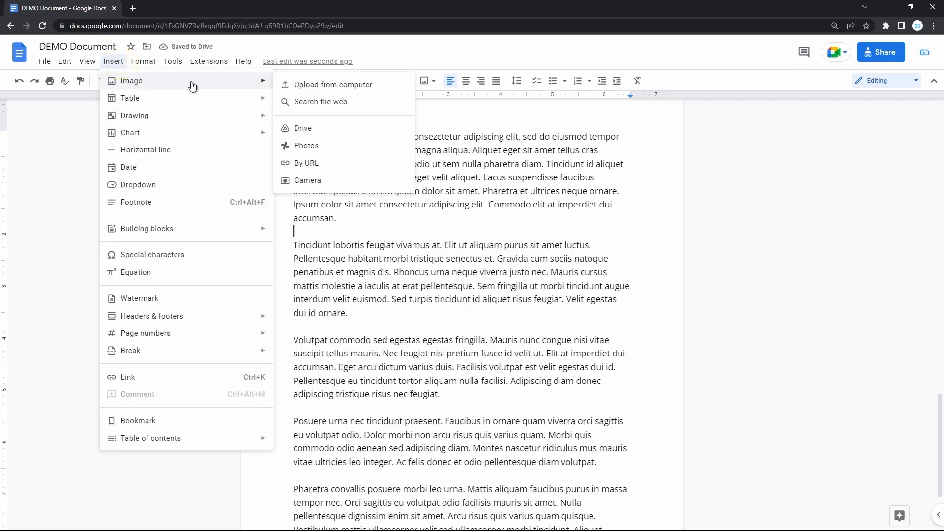
click(328, 130)
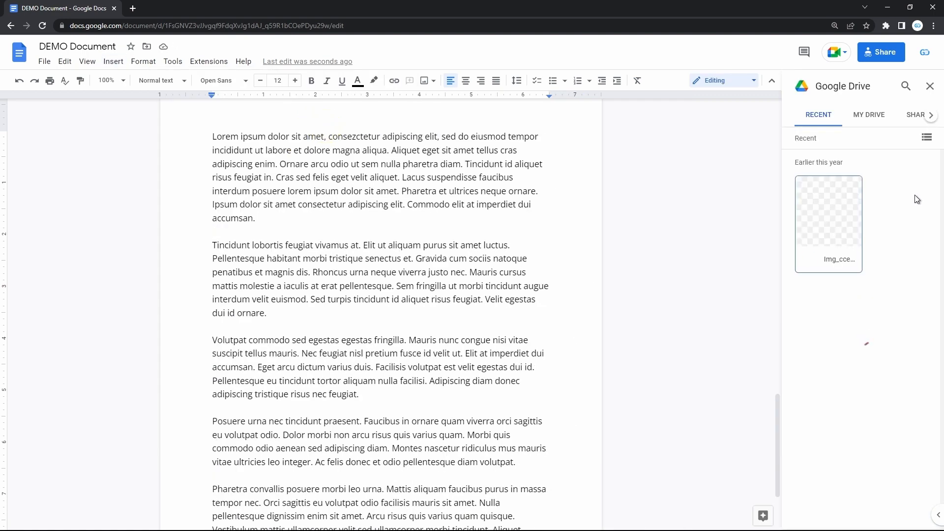
click(869, 115)
double_click(835, 292)
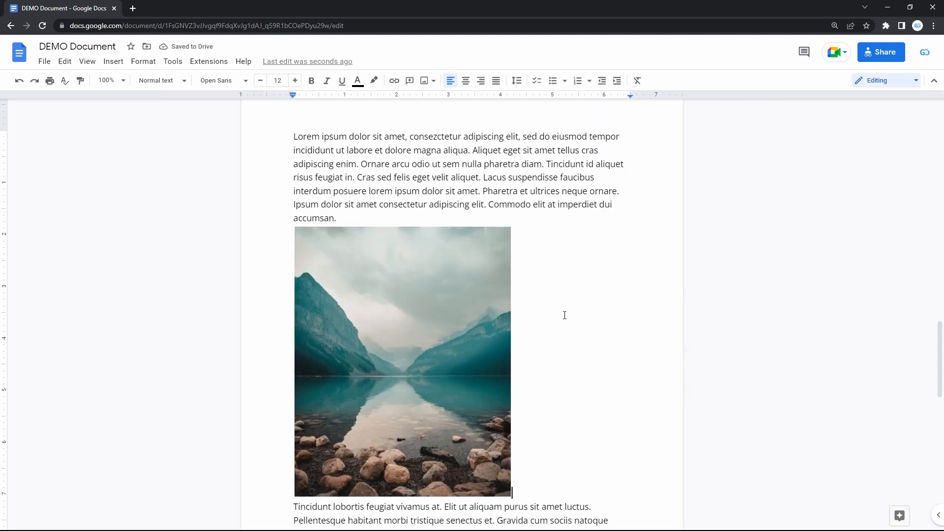
Step: Open the prompt for inserting an image by URL at the end of the first paragraph
click(114, 63)
mouse_move(179, 84)
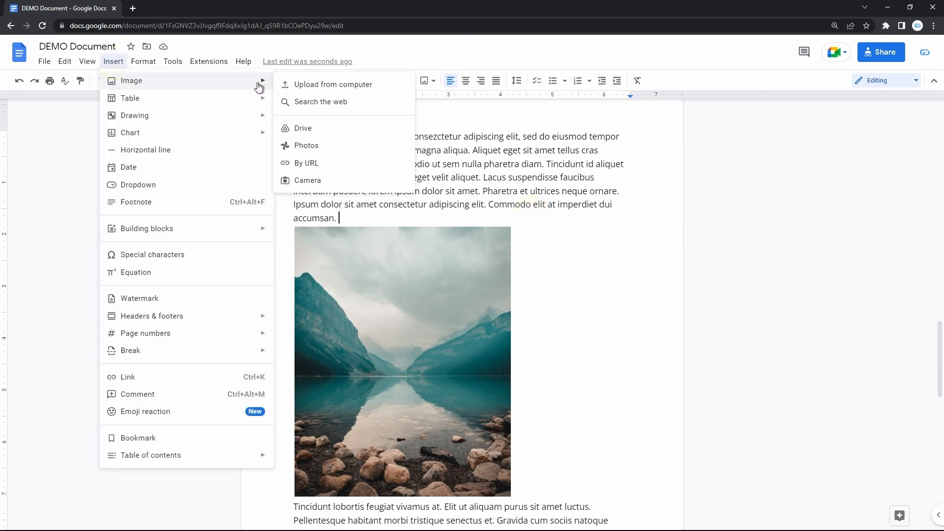
click(340, 169)
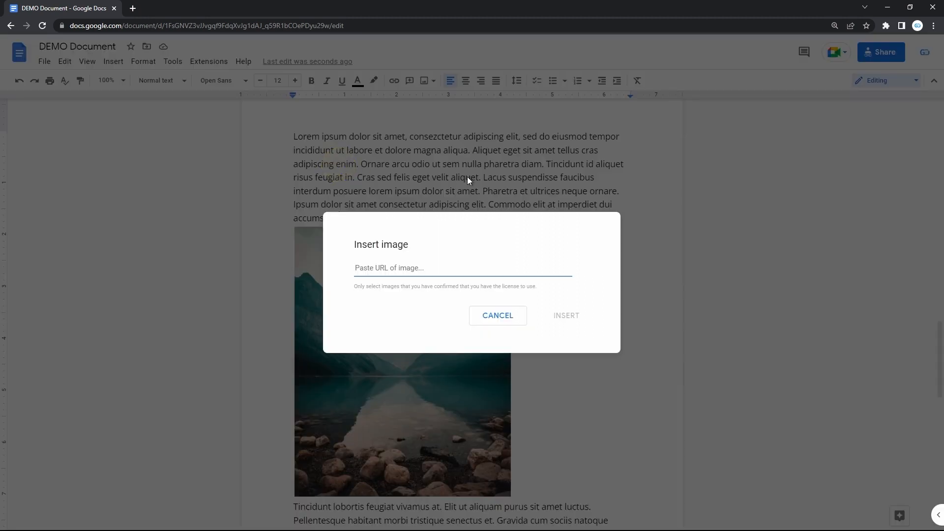
Step: In a new browser tab, search Google Images for "mountain" and copy the image address of the Unsplash snowy mountain picture
key(ctrl+t)
text(mountain)
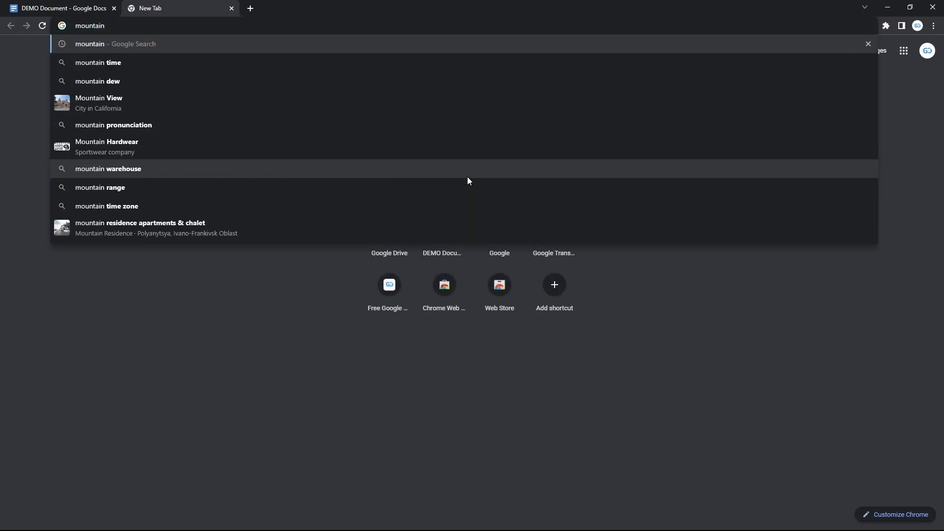
key(Return)
click(145, 86)
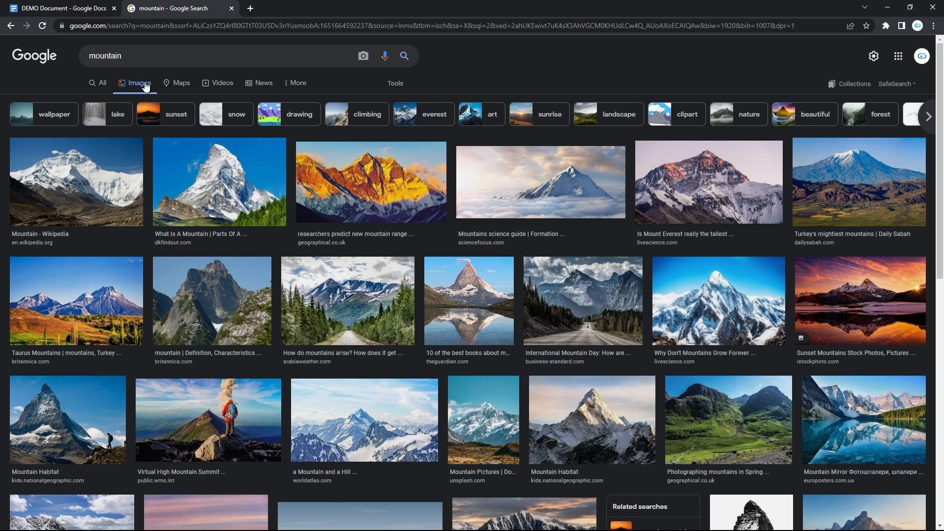
click(455, 400)
right_click(695, 240)
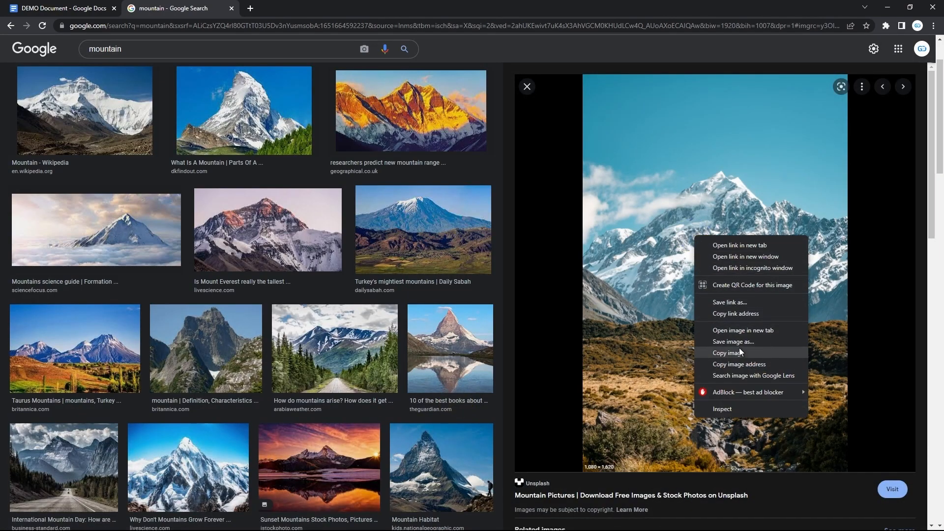
click(738, 364)
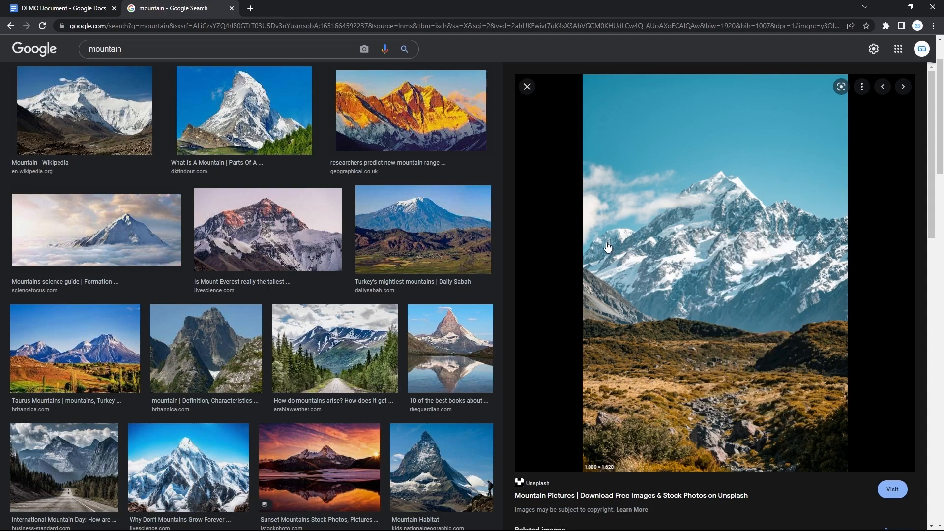
Step: Return to DEMO Document, insert the mountain picture from its copied URL and undo the insertion
key(ctrl+shift+Tab)
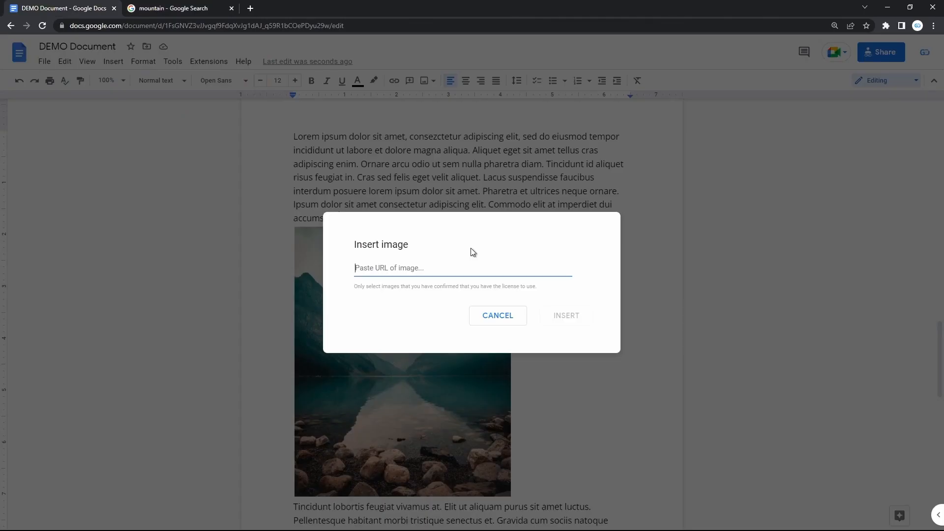
key(ctrl+v)
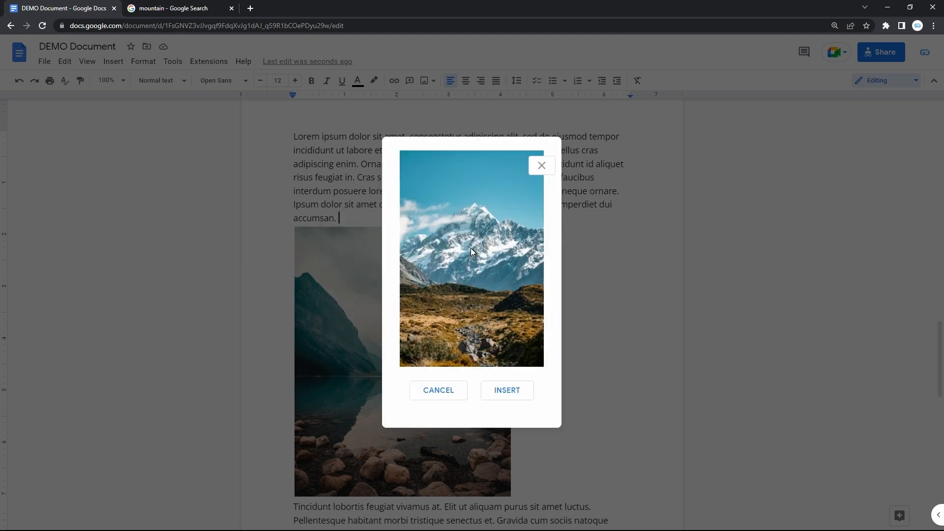
click(511, 393)
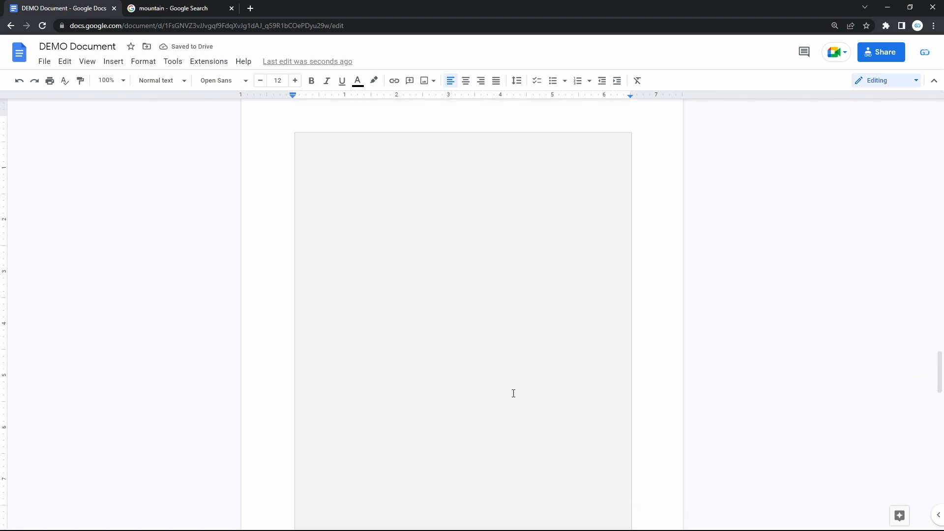
key(ctrl+z)
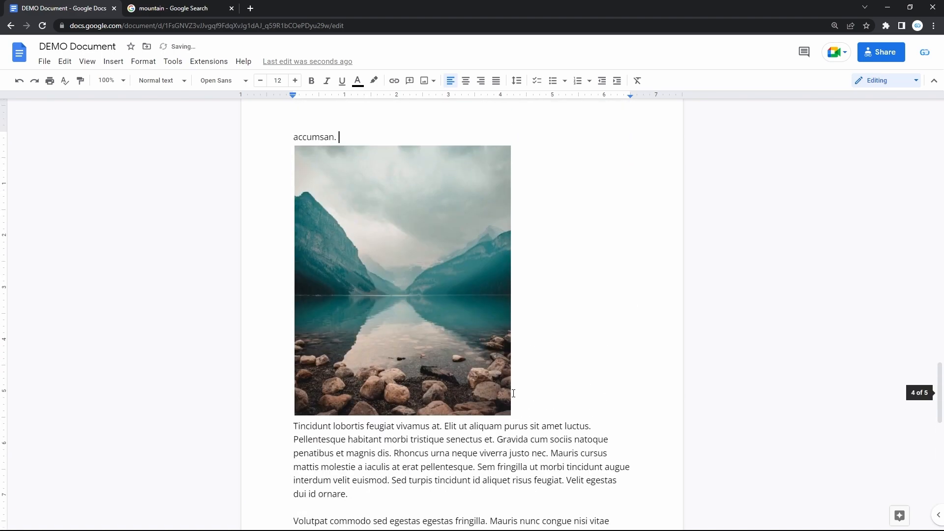
click(113, 62)
mouse_move(131, 83)
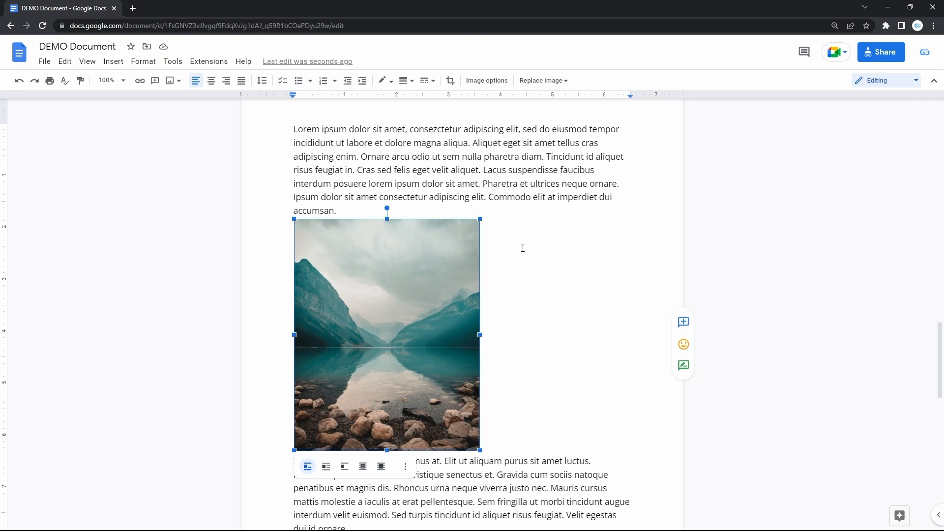
Step: Move the inline lake image to several spots within the first paragraph, ending inside the word "ornare"
drag(410, 310, 415, 154)
drag(456, 231, 386, 459)
drag(453, 384, 332, 191)
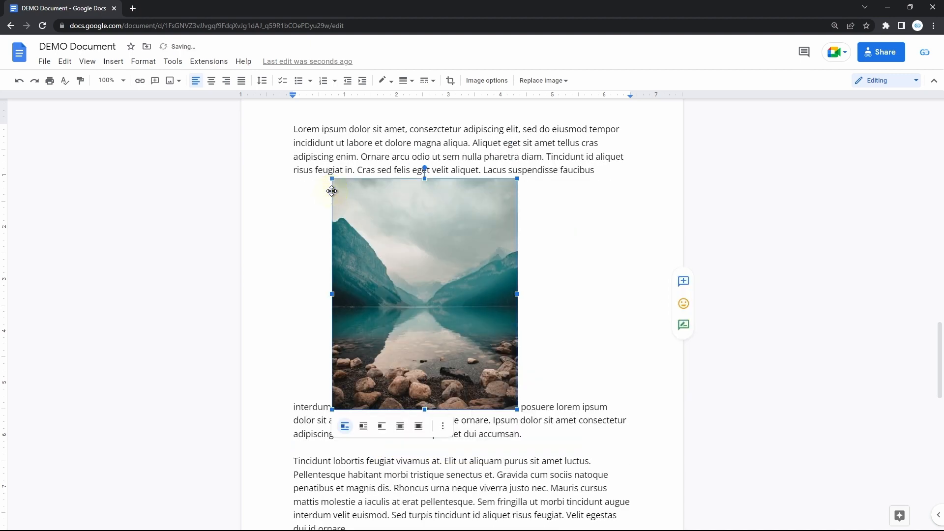
drag(396, 210, 303, 167)
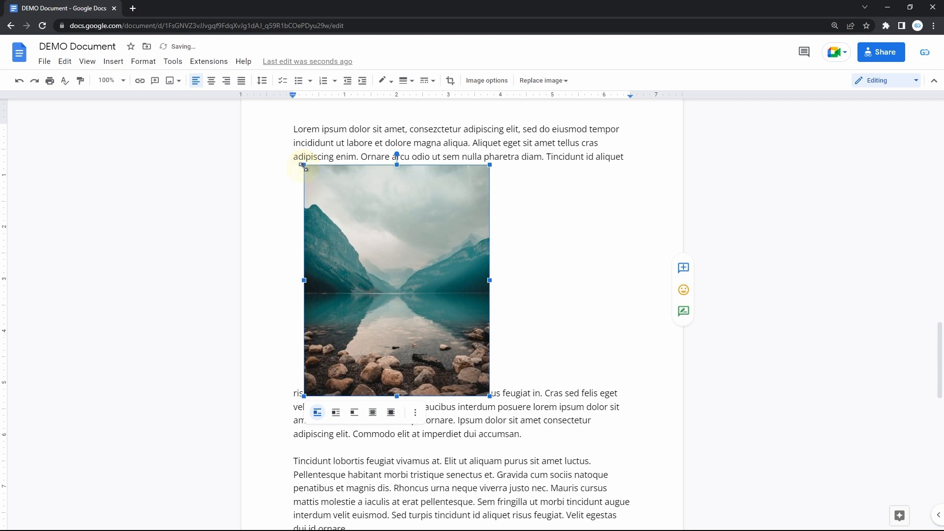
drag(433, 389, 444, 417)
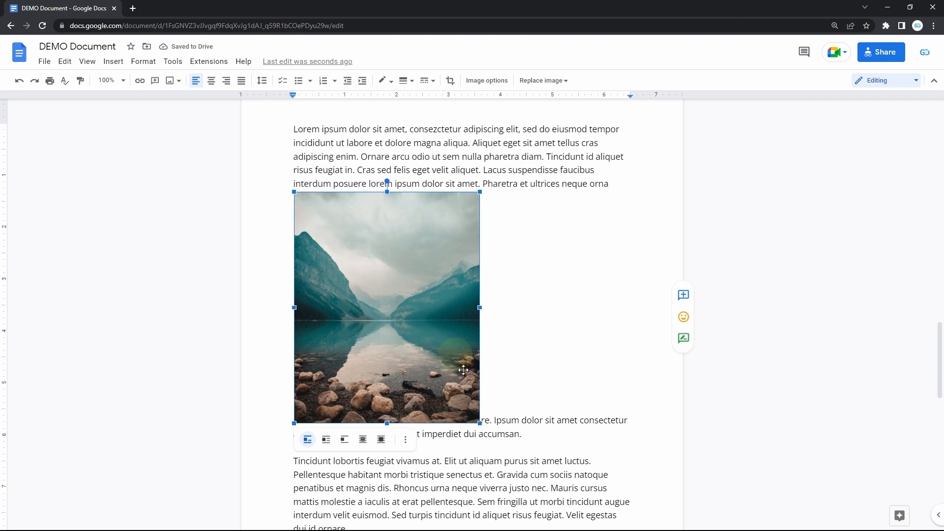
Step: Shrink the lake image proportionally from a corner and enlarge it again to slightly over half the text width
drag(479, 423, 413, 360)
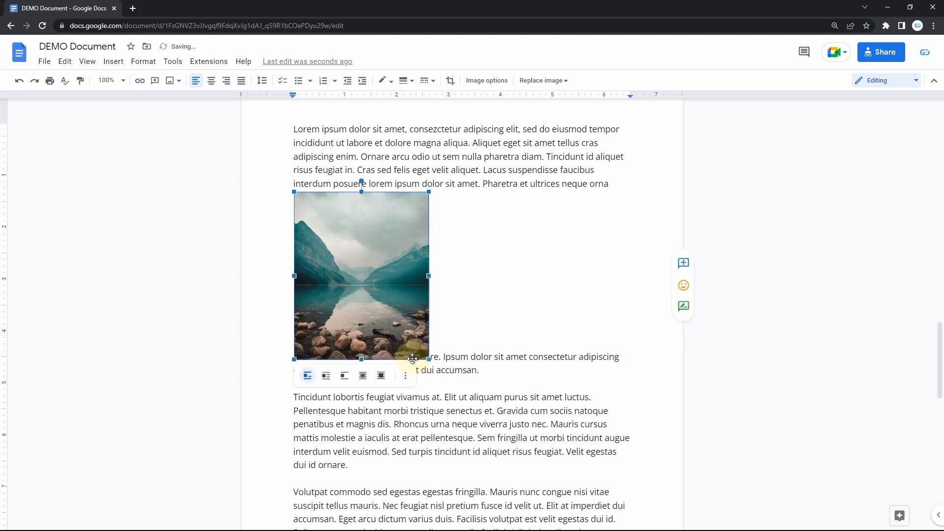
drag(430, 192, 478, 164)
Step: Stretch the lake image horizontally, undo the stretch, and try rotating the image
drag(478, 306, 502, 306)
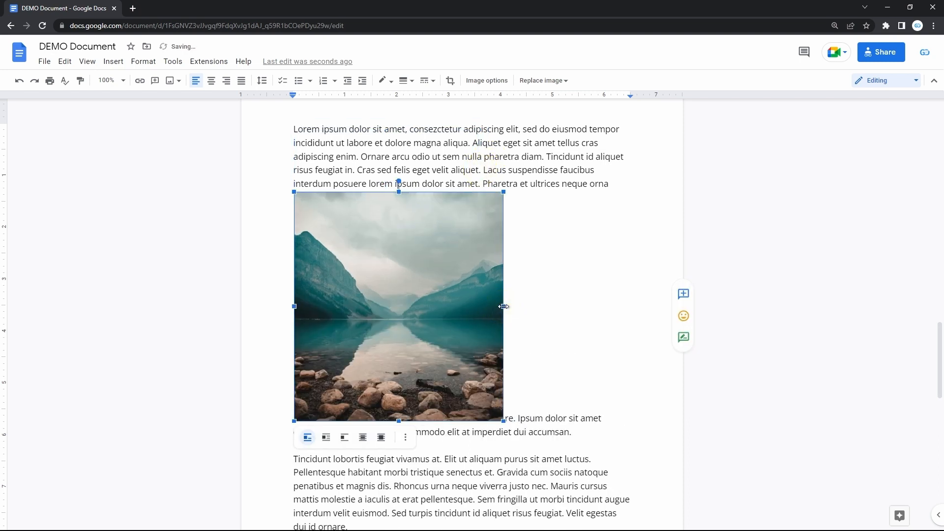
key(ctrl+z)
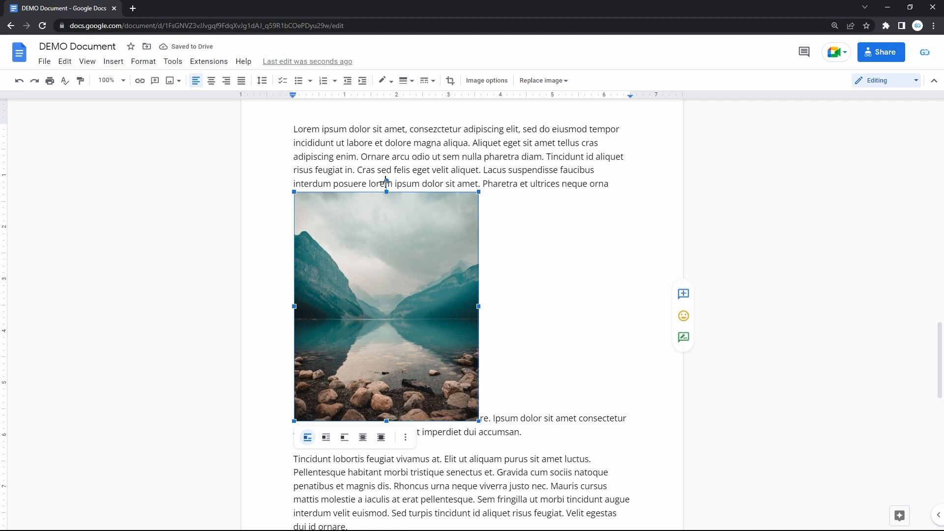
drag(383, 184, 405, 197)
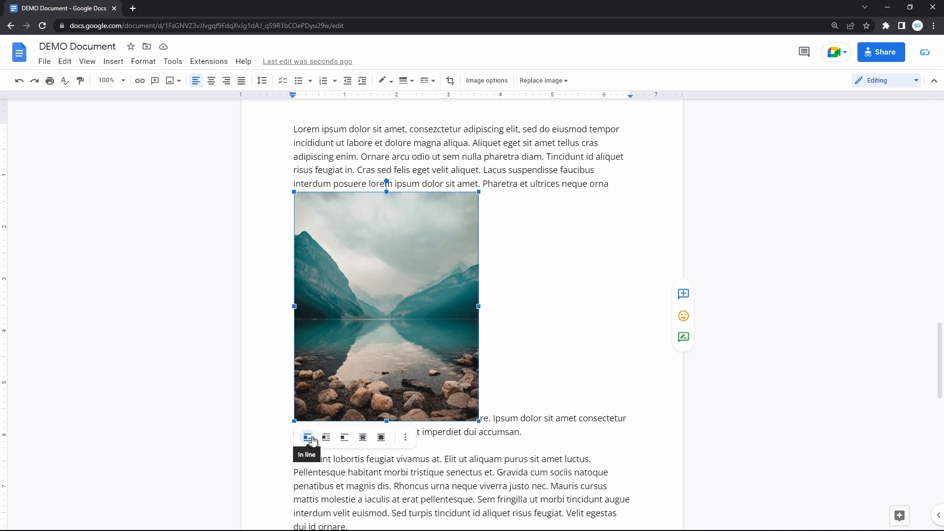
Step: Move the lake image inside the word "aliquet" after "velit" in the first paragraph and wrap the text around it
drag(344, 401, 470, 168)
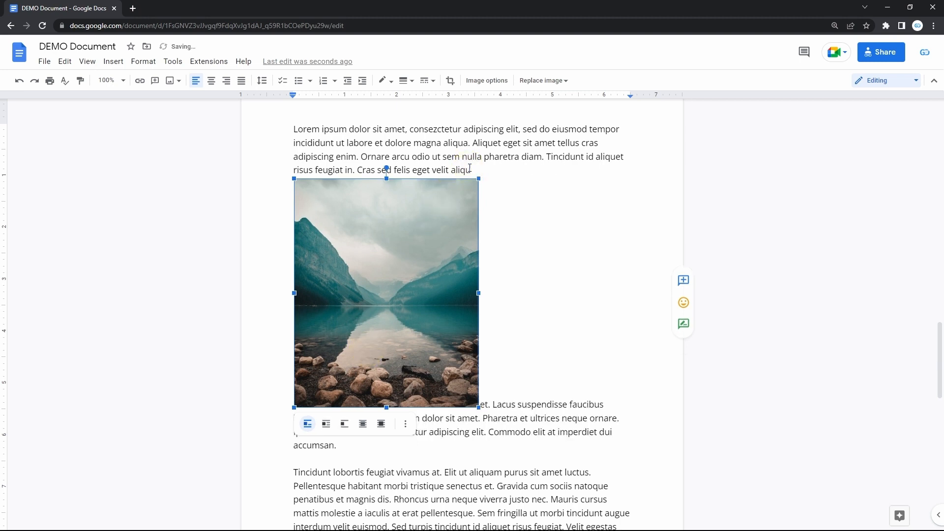
click(504, 401)
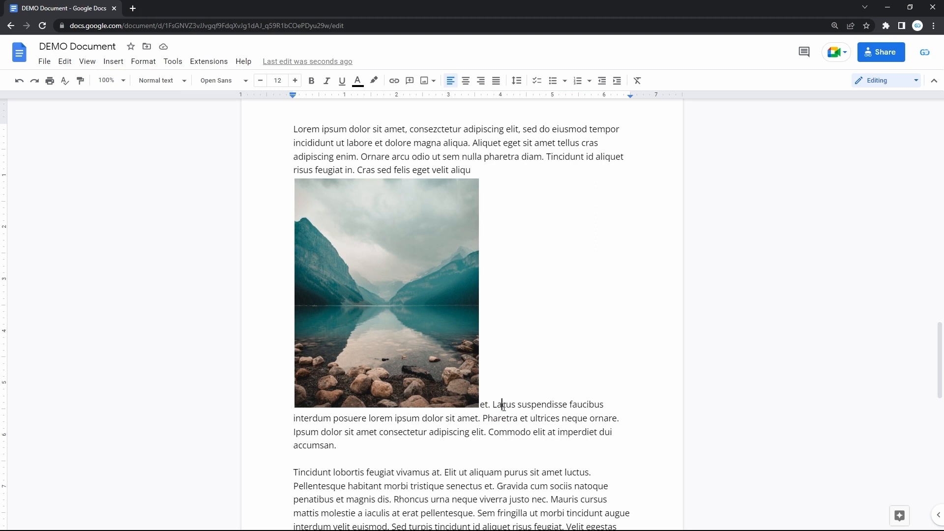
click(449, 348)
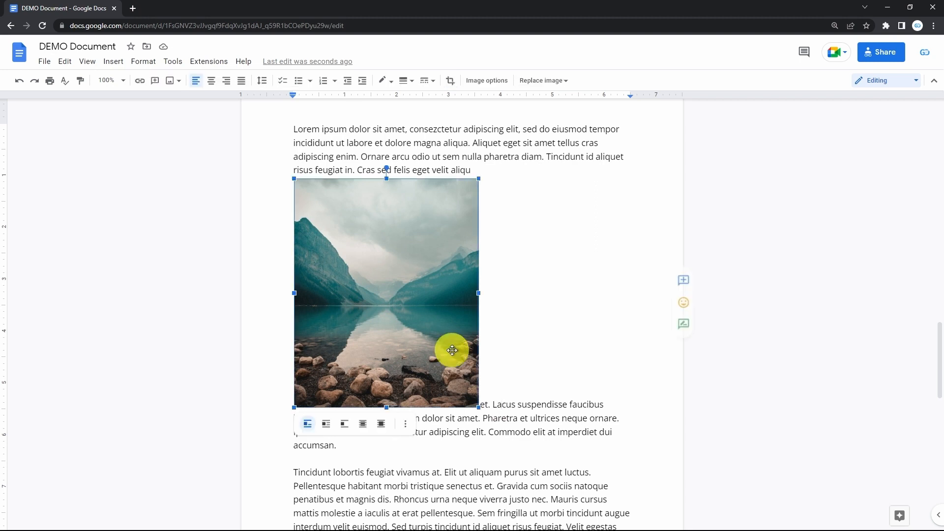
click(327, 425)
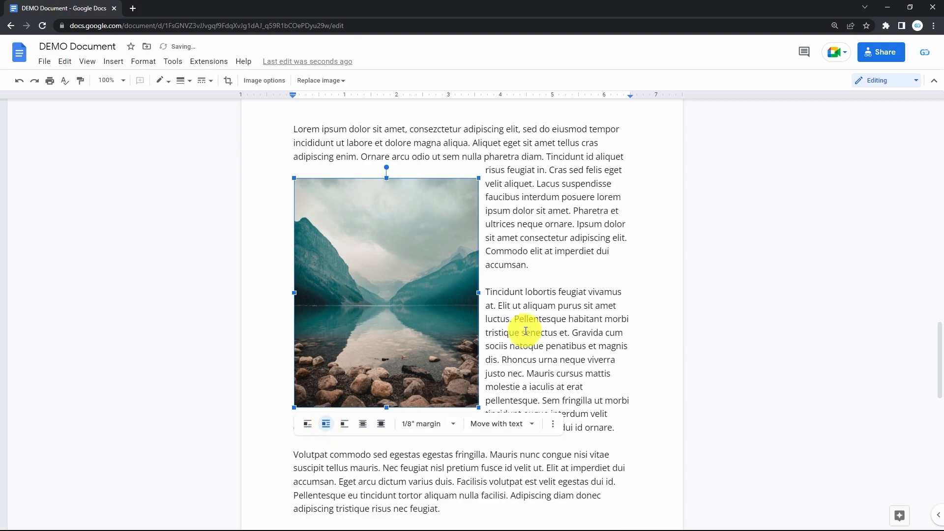
Step: Set the wrapped lake image to break the text, so the paragraphs continue only above and below it
click(525, 332)
scroll(526, 332, up, 2)
scroll(525, 332, down, 2)
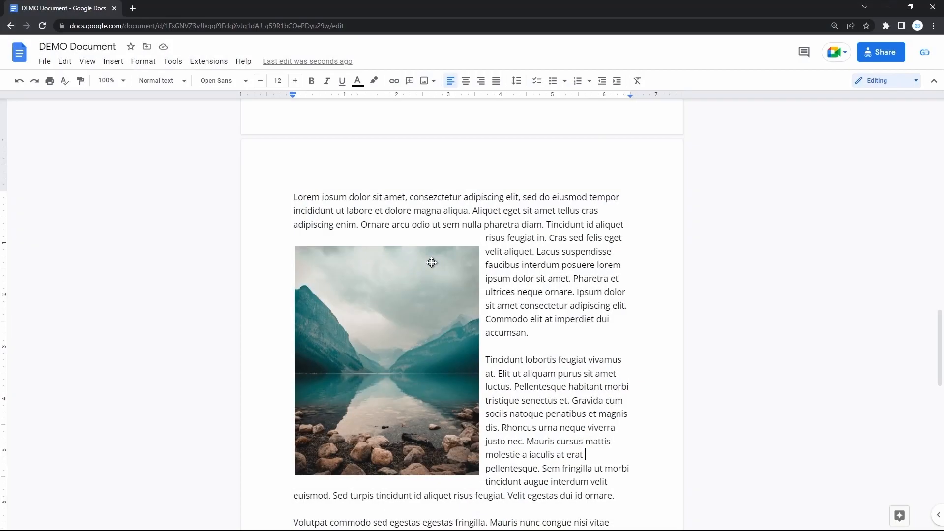
click(408, 338)
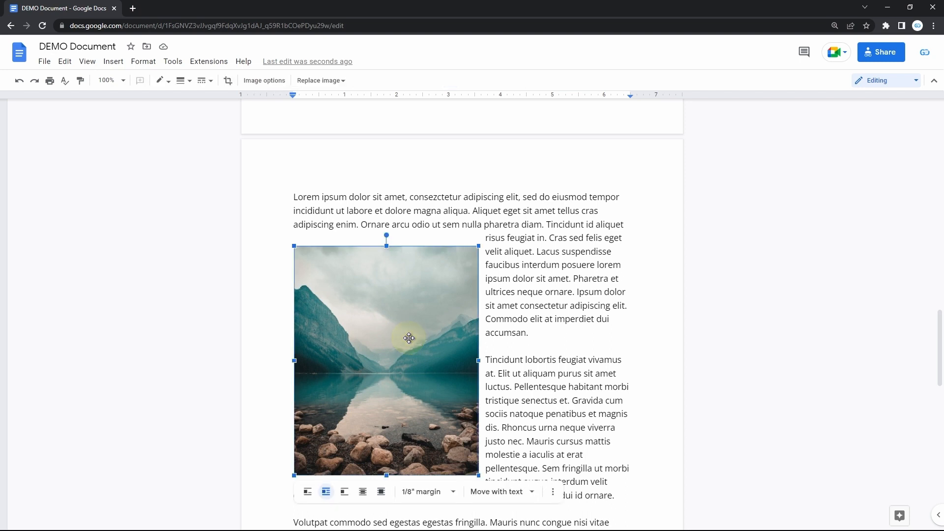
click(346, 492)
scroll(573, 384, down, 2)
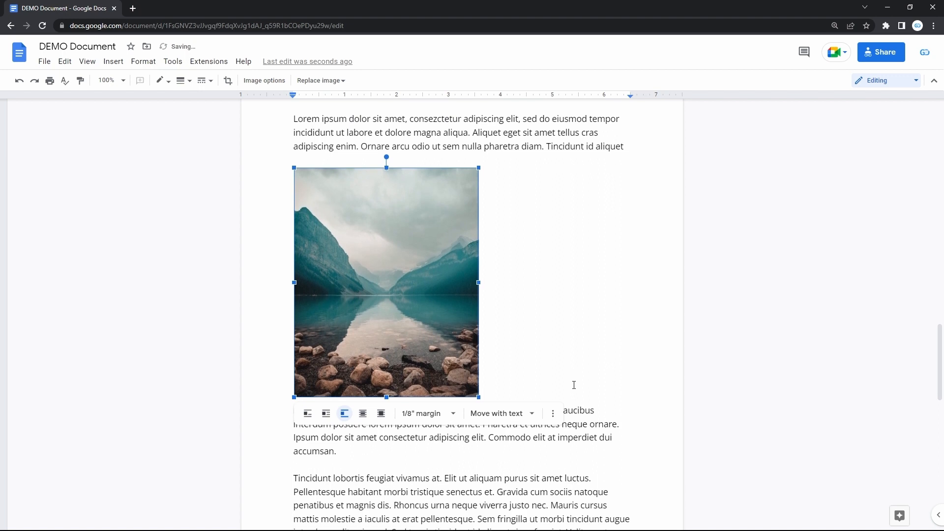
click(525, 456)
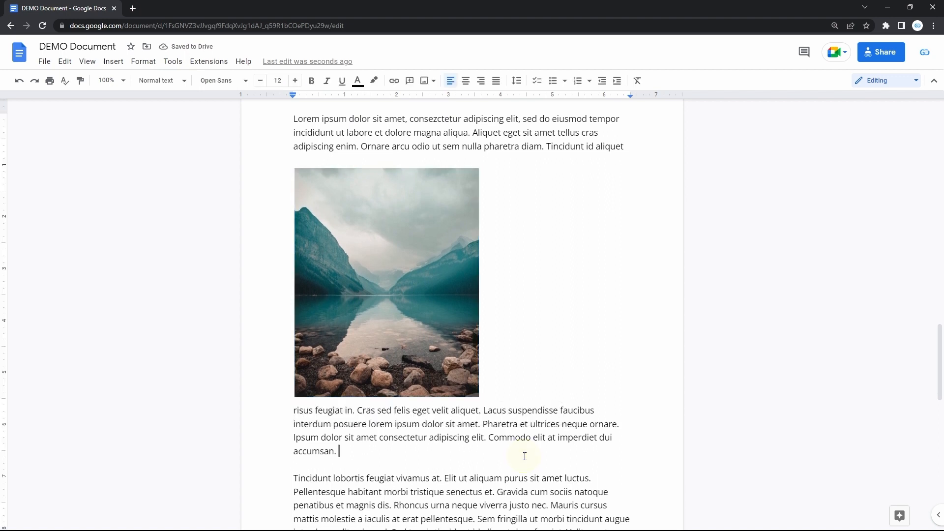
Step: Place the lake image behind the text, undoing and reapplying the setting to compare it with the break-text layout
click(439, 338)
click(555, 320)
scroll(464, 425, up, 1)
click(444, 343)
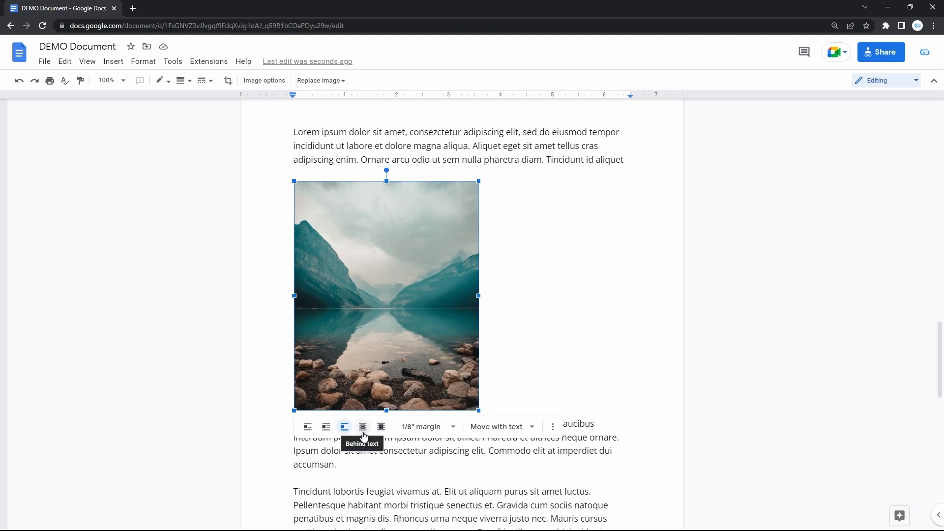
click(363, 436)
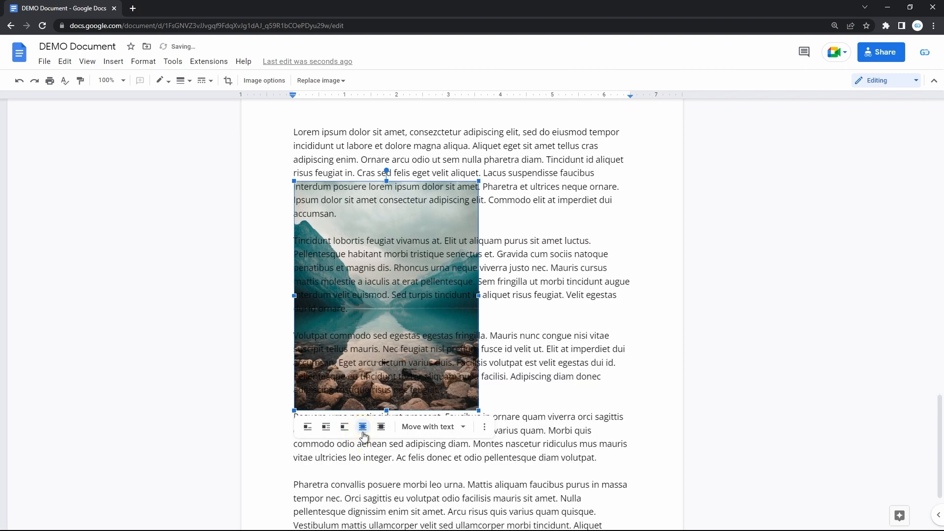
key(ctrl+z)
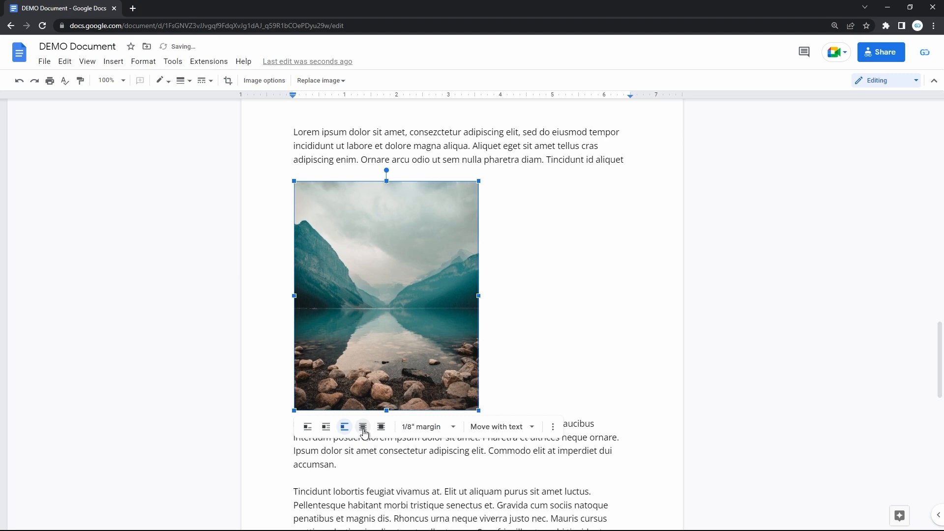
click(364, 434)
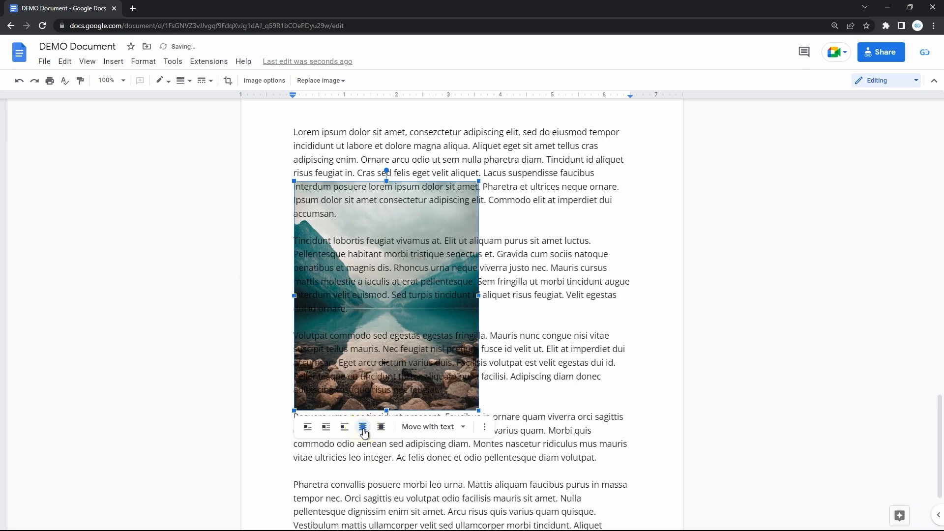
key(ctrl+z)
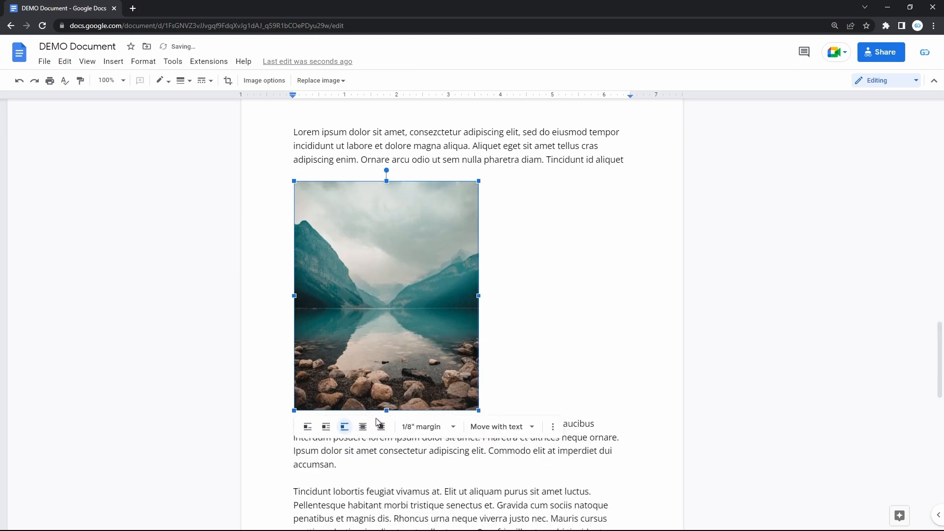
click(363, 428)
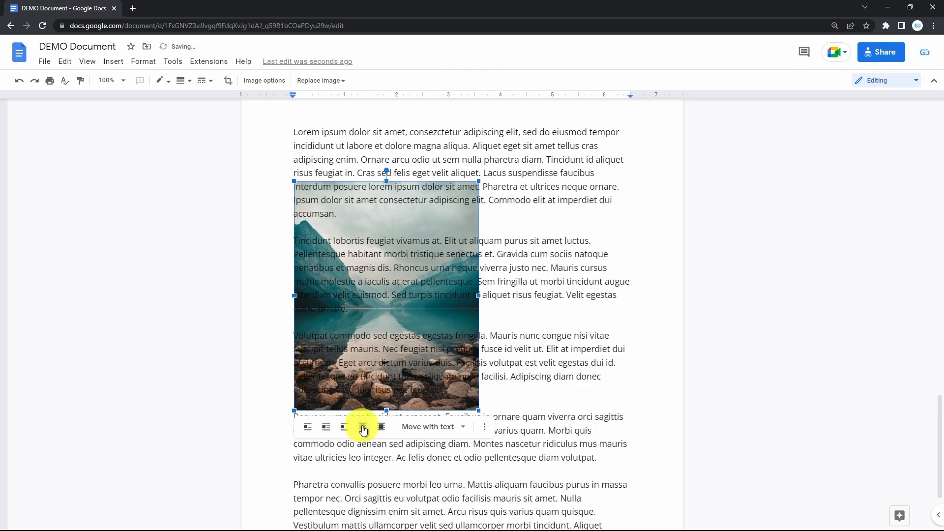
Step: Fix the lake image's position on the page and move it into the page's upper-left corner
scroll(362, 429, up, 1)
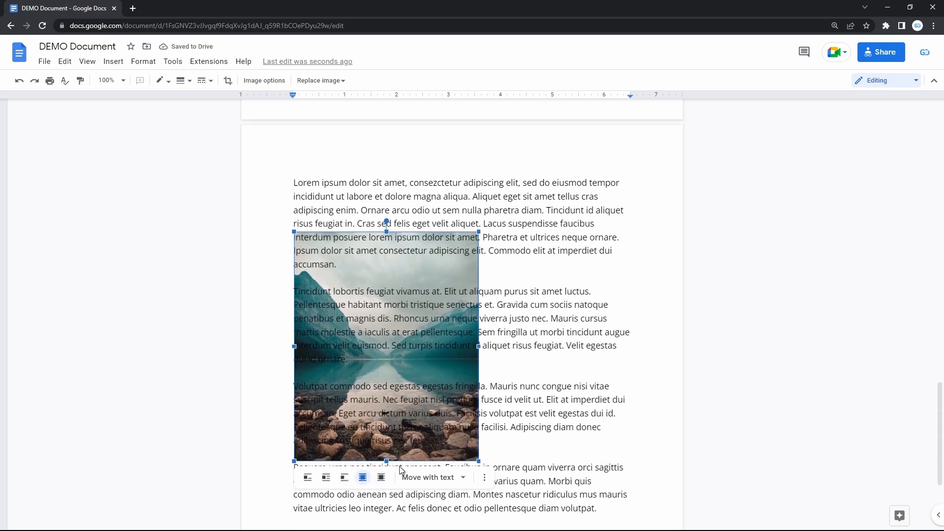
click(419, 478)
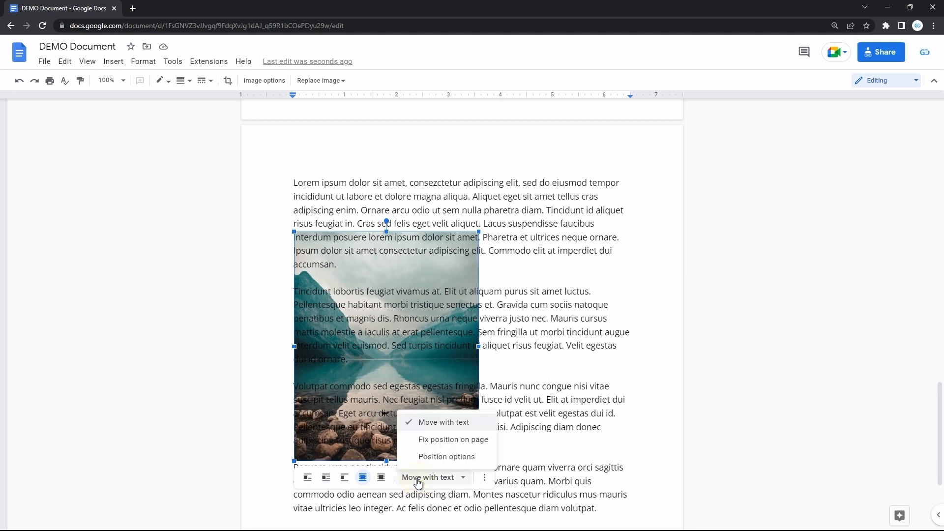
click(444, 446)
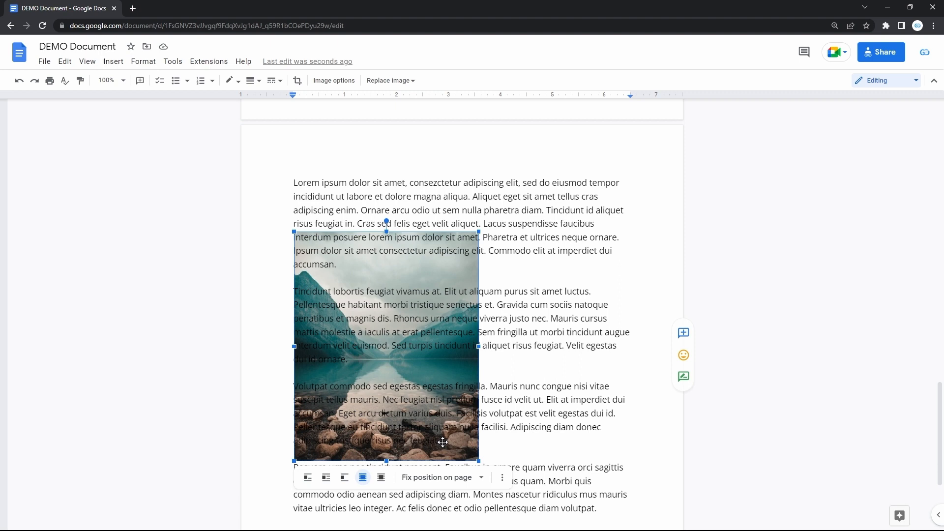
drag(381, 284, 326, 173)
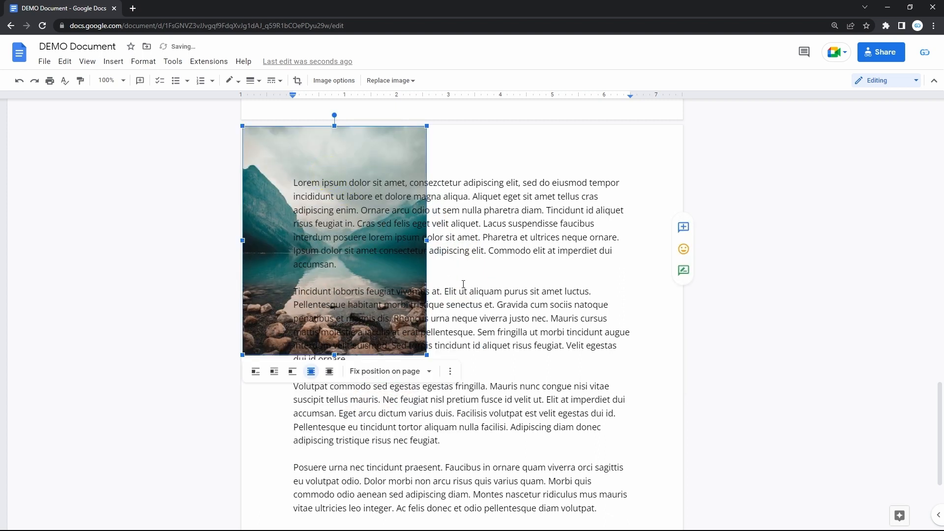
Step: Enlarge the lake image from its lower-right corner to fill the page as a background, and undo the enlargement
scroll(499, 313, down, 1)
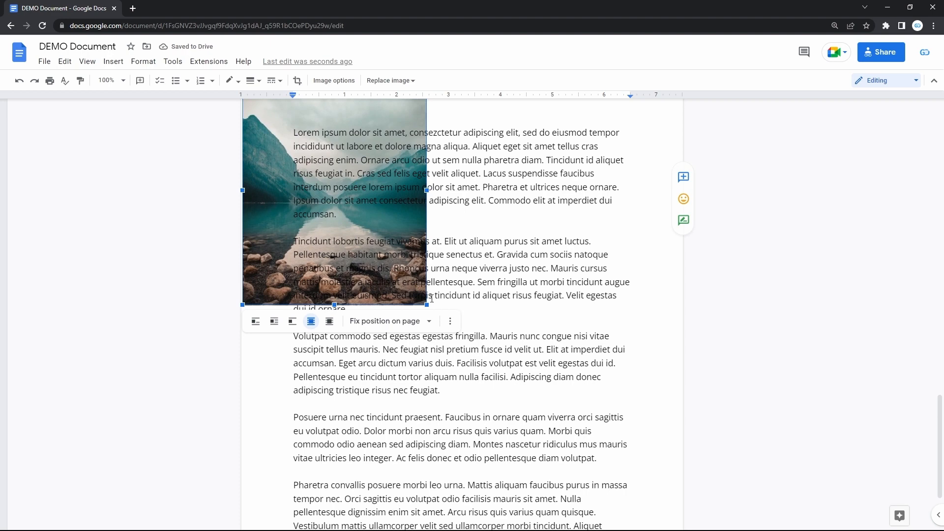
drag(427, 305, 709, 457)
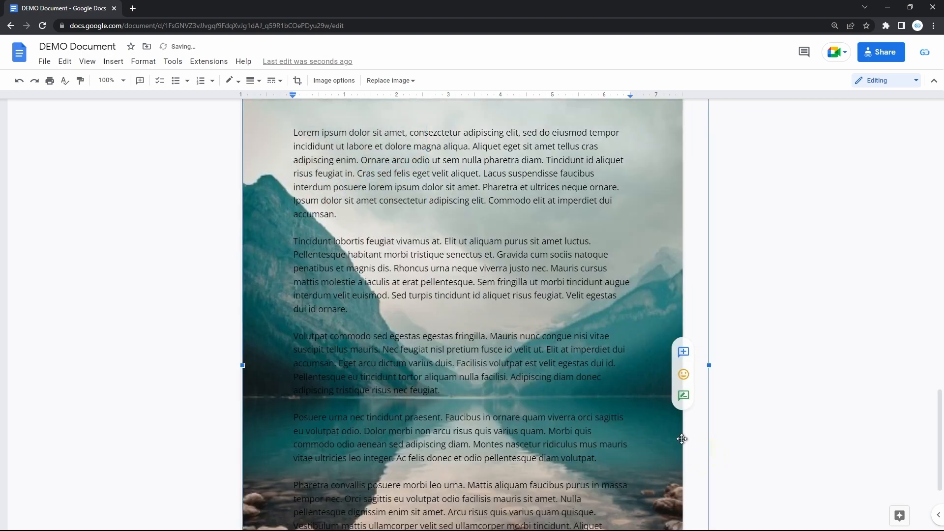
scroll(574, 329, up, 2)
scroll(573, 330, down, 2)
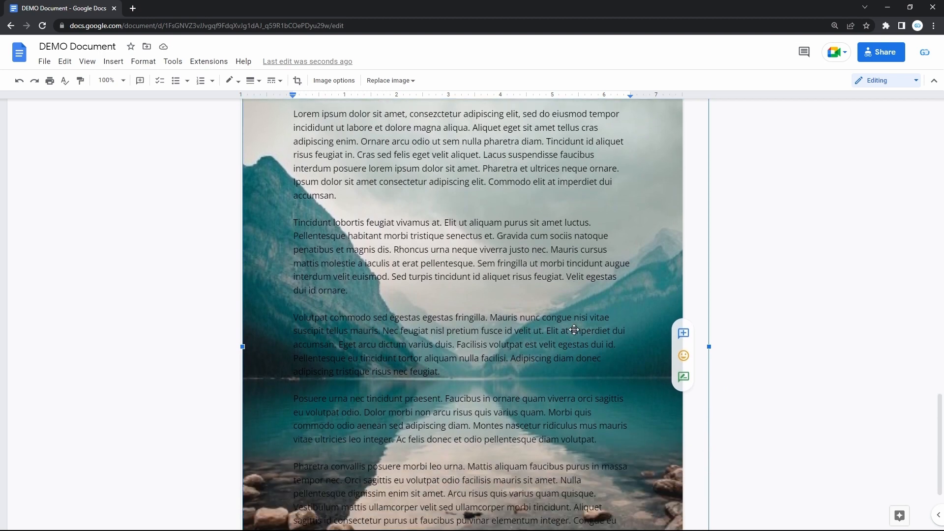
click(492, 327)
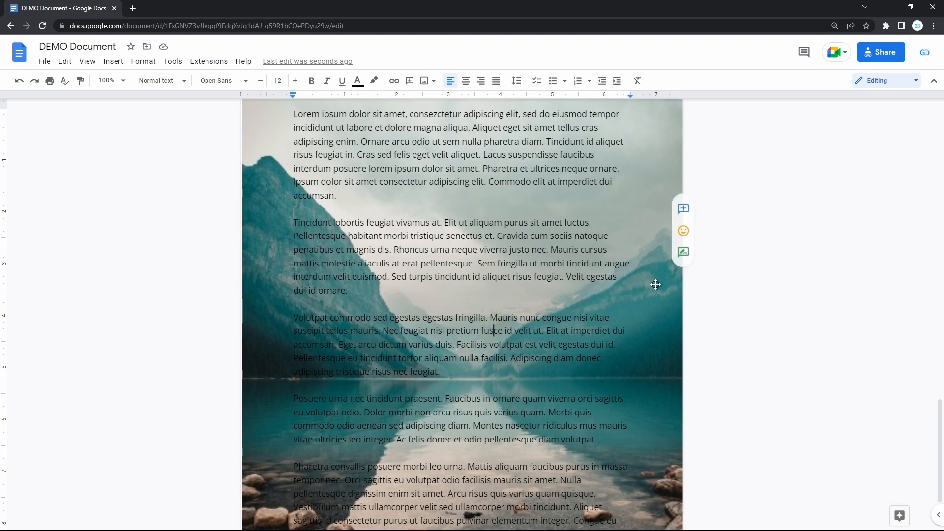
key(ctrl+z)
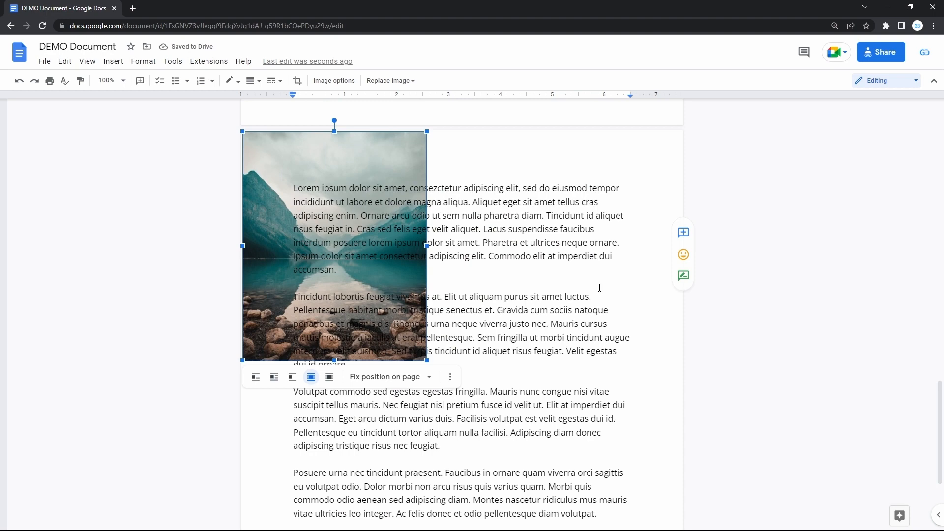
Step: Try the lake image in front of the text and set it in line on its own line below the first paragraph
click(330, 378)
drag(391, 232, 487, 322)
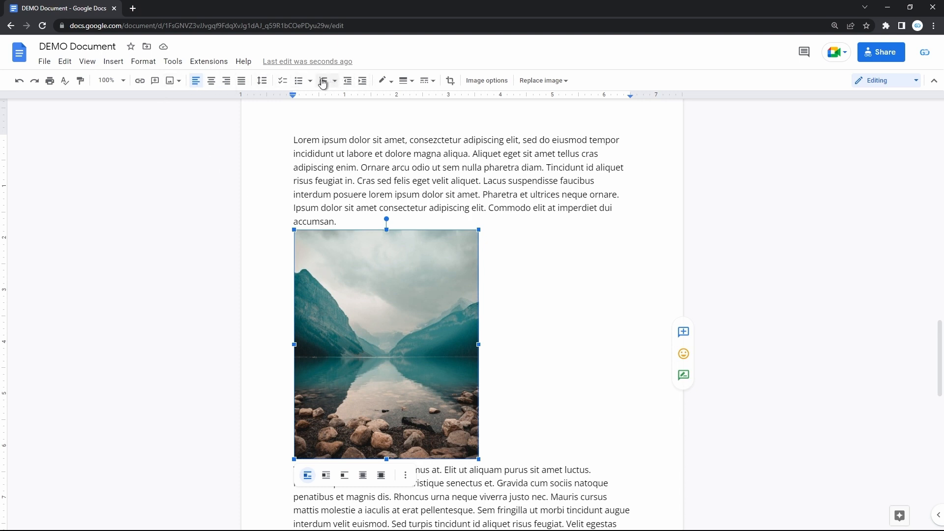
Step: Try centre and right alignment on the lake image and return it to left alignment
click(215, 88)
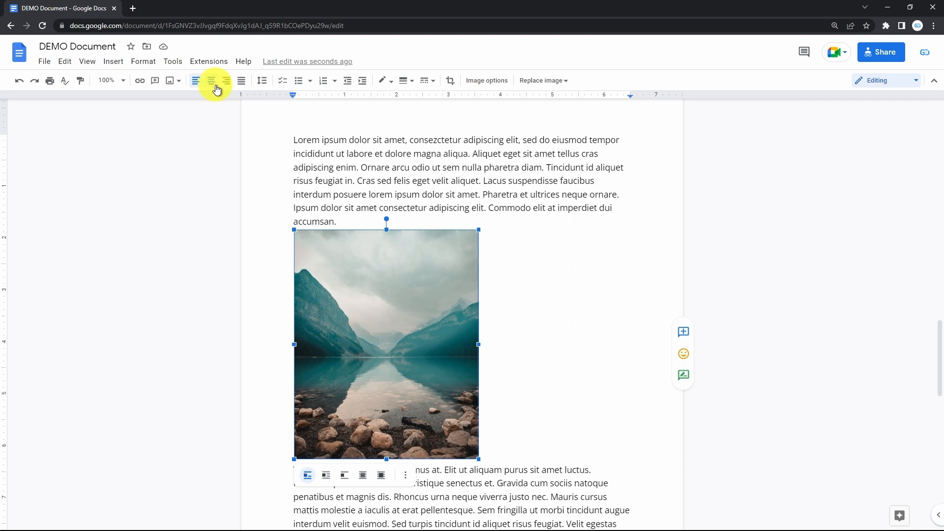
click(227, 82)
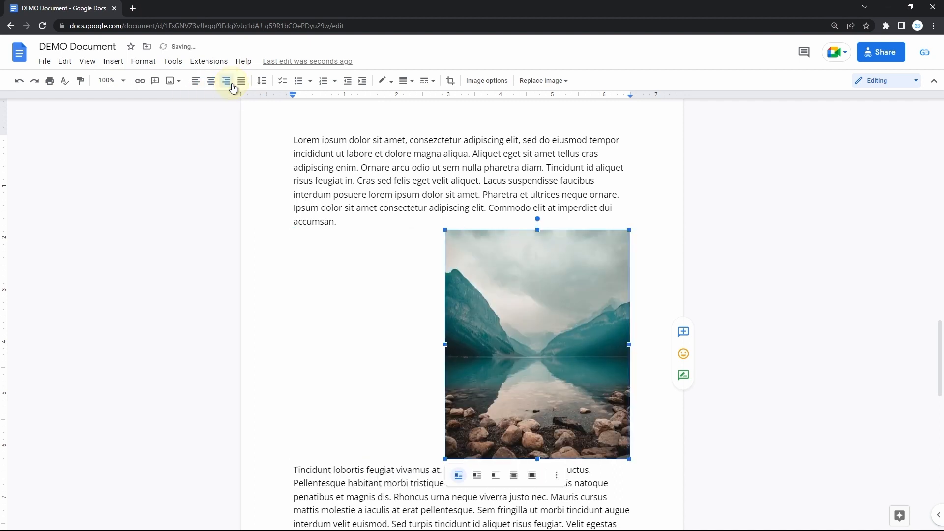
click(196, 87)
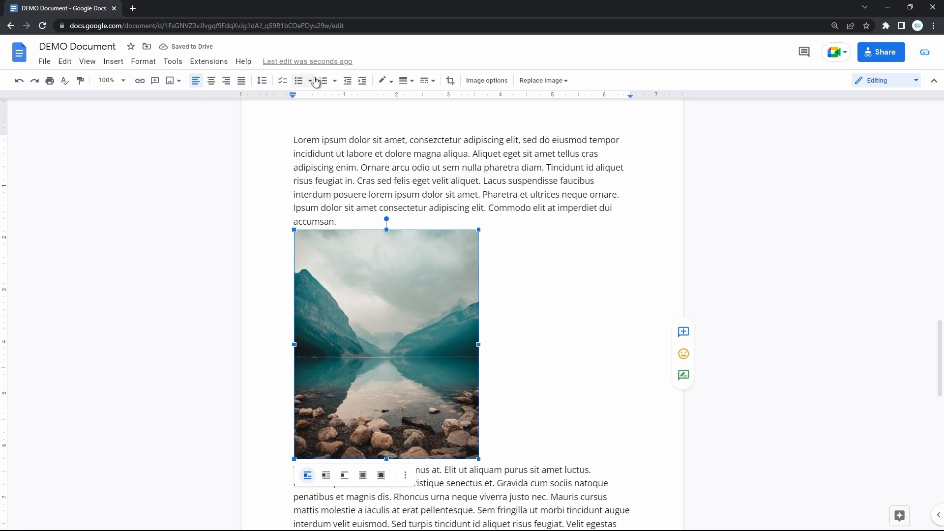
Step: Increase the lake image's indent and decrease it again back to the page margin
click(359, 82)
click(359, 82)
click(350, 83)
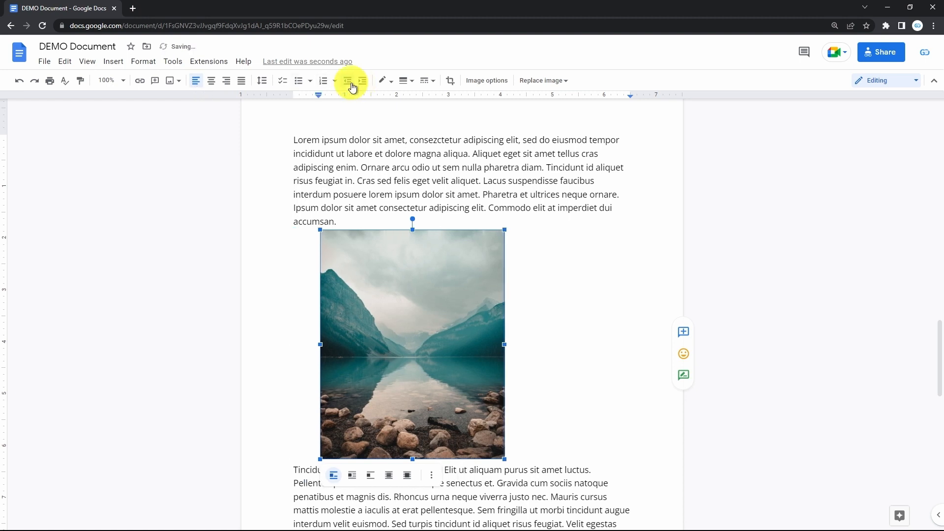
click(350, 82)
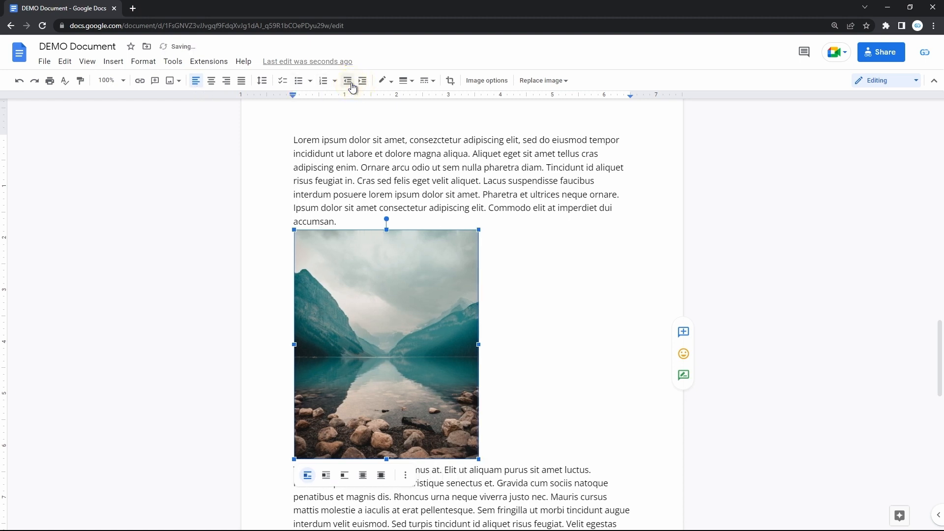
Step: Give the lake image a black 4 pt border and view the available border dash styles
click(395, 83)
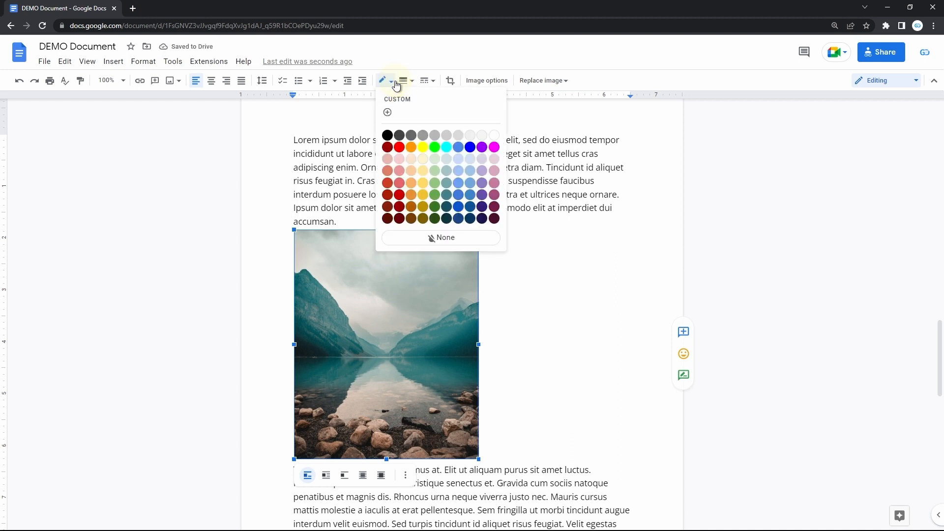
click(387, 135)
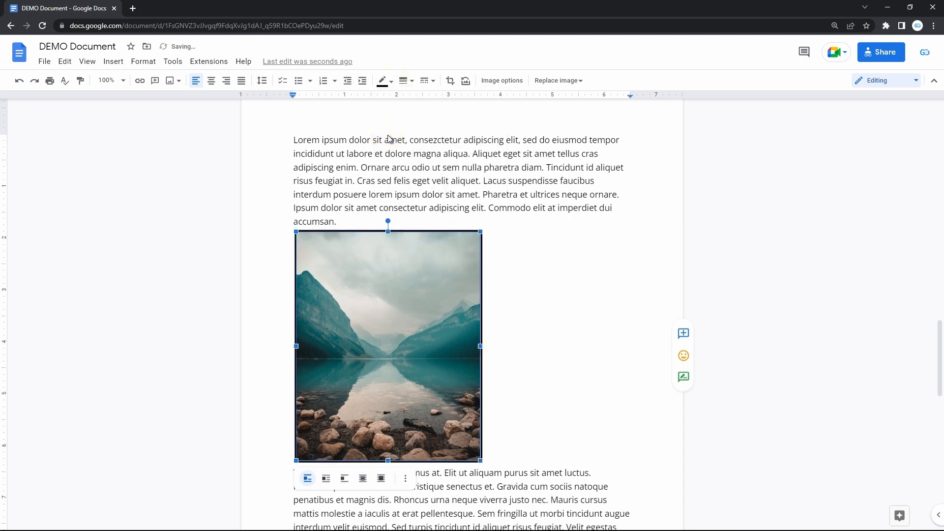
click(405, 81)
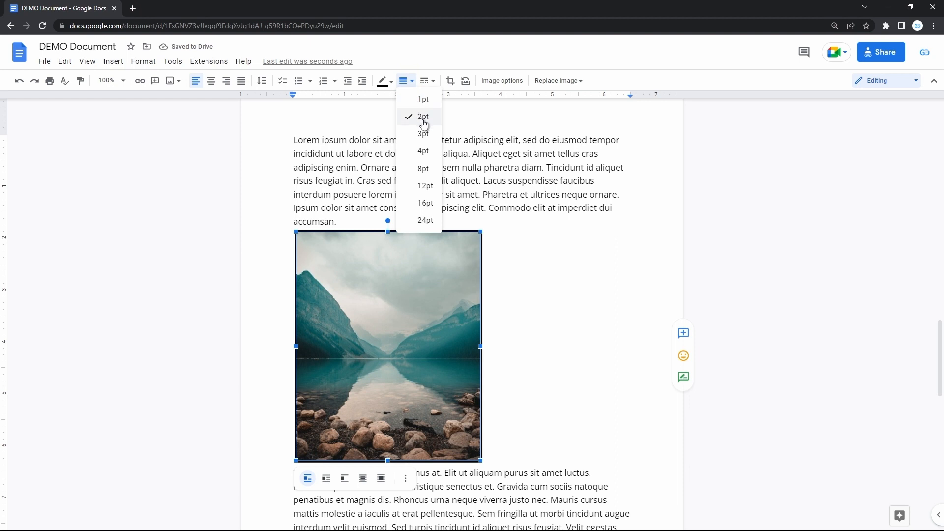
click(424, 151)
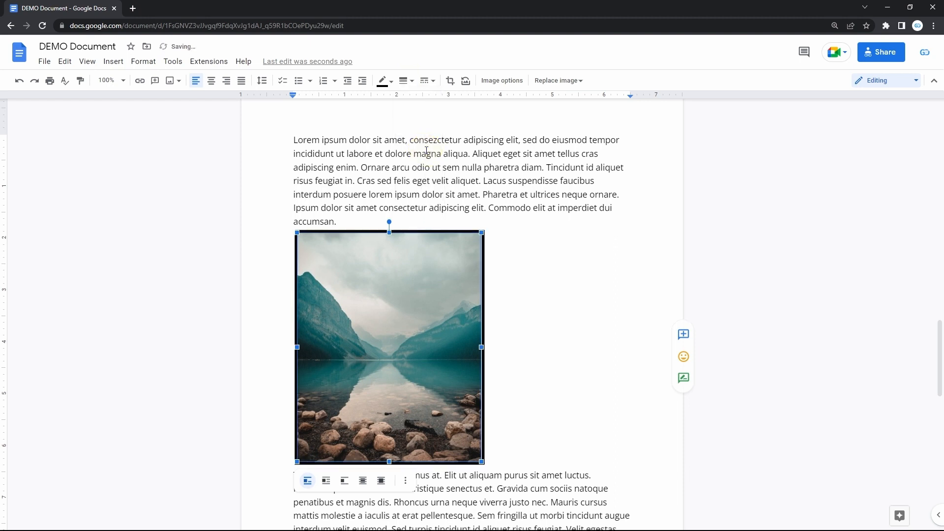
click(434, 84)
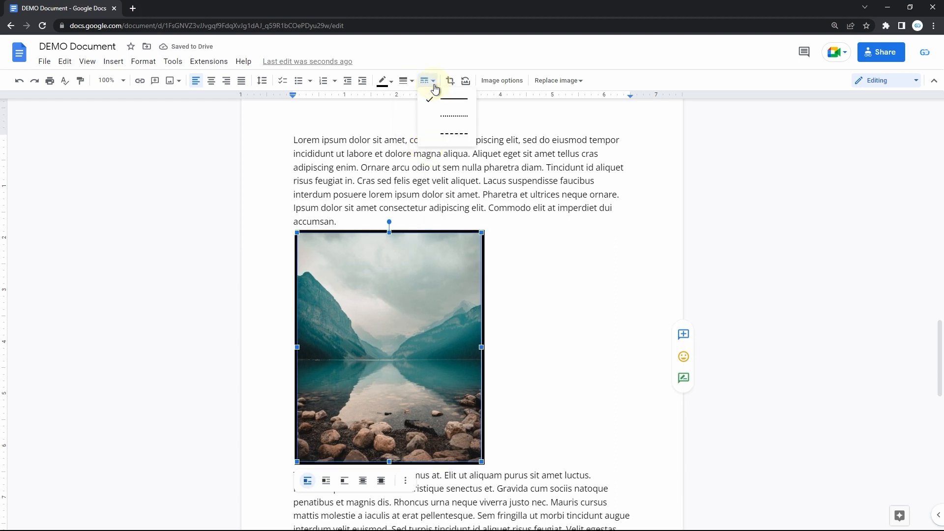
click(433, 179)
click(410, 270)
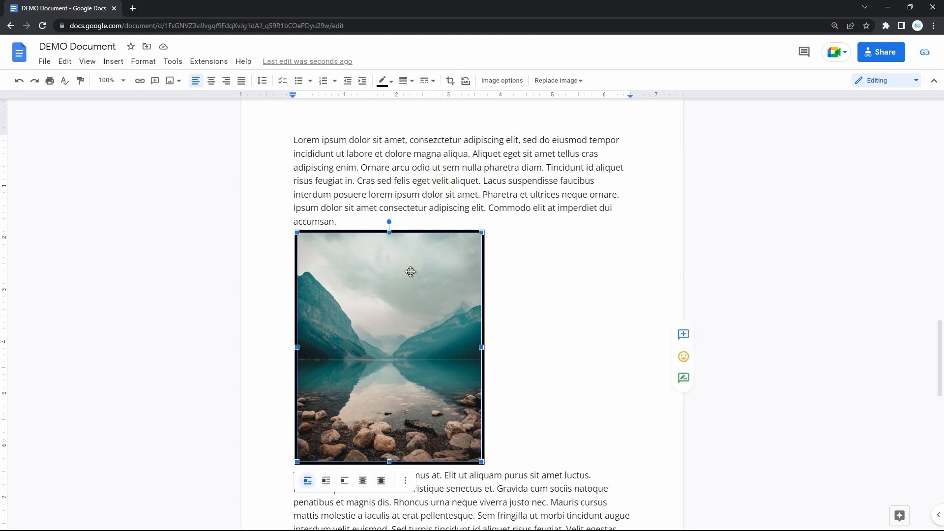
Step: Crop the lake image inward from its upper-right corner, reposition the picture inside the crop frame, and reopen the crop to adjust its right edge
click(450, 81)
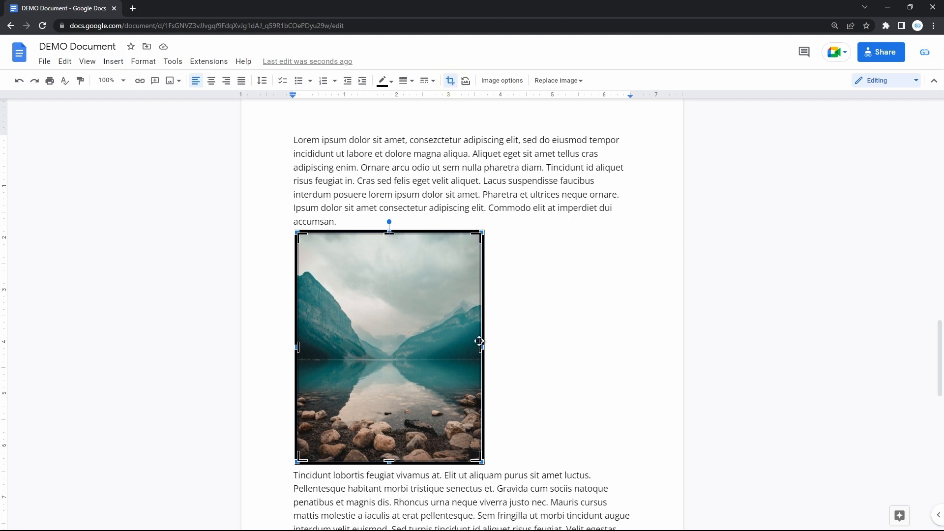
drag(476, 236, 416, 301)
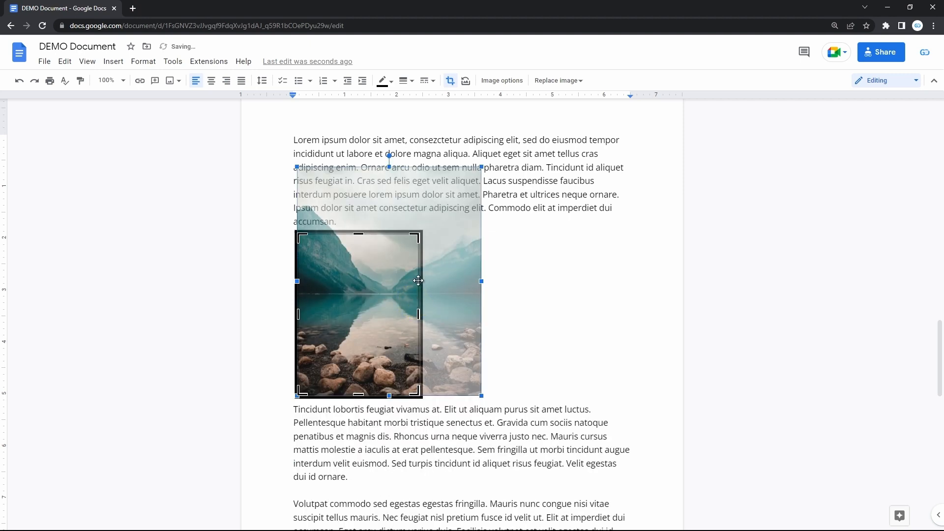
drag(420, 236, 452, 203)
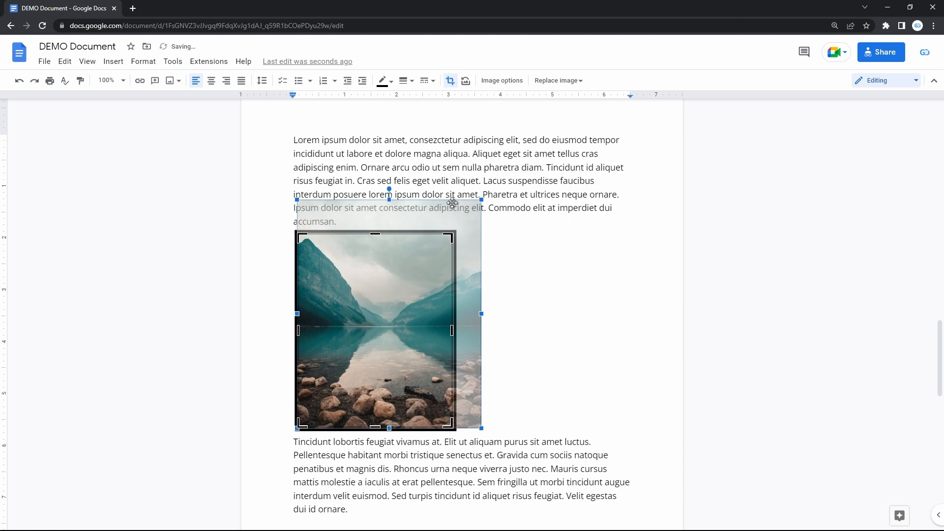
drag(428, 213, 416, 239)
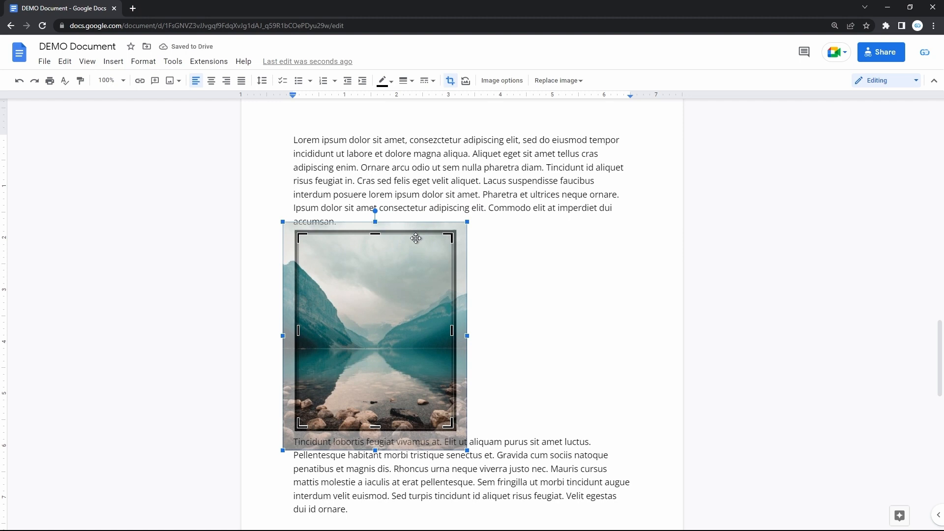
key(Return)
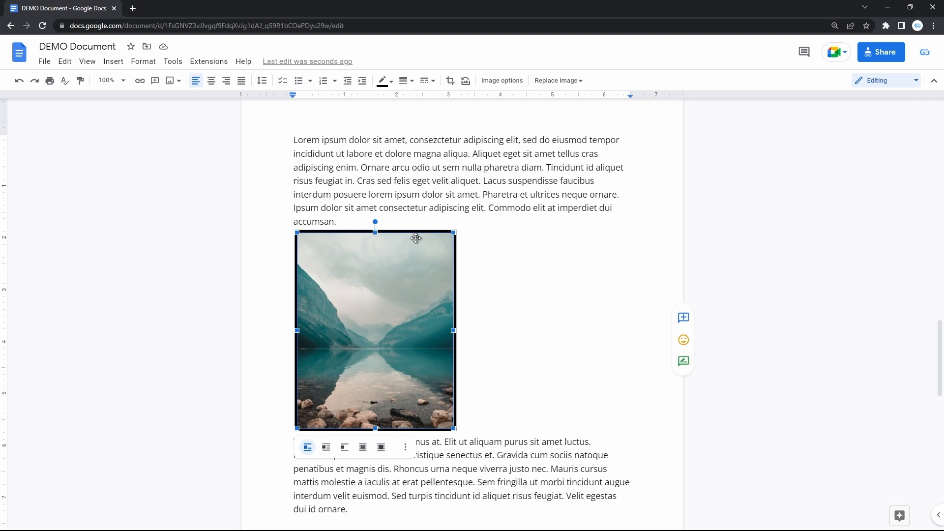
double_click(396, 317)
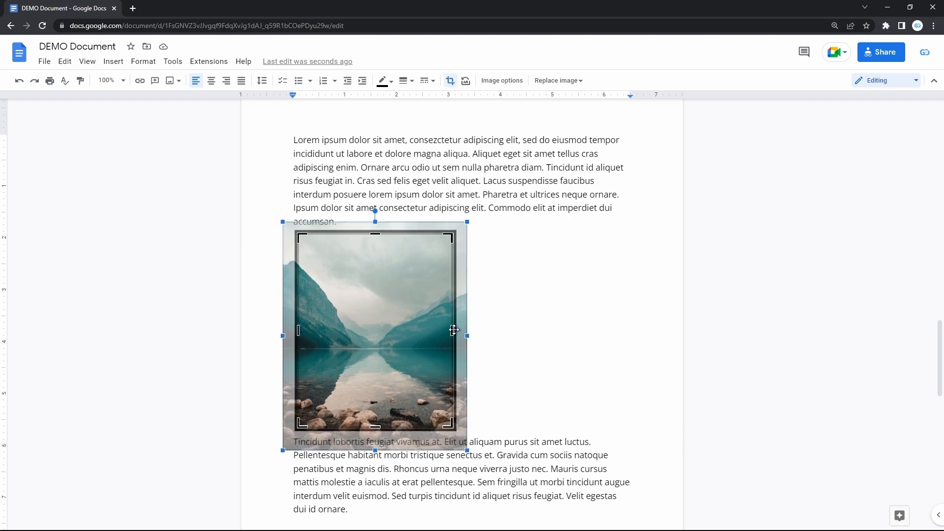
mouse_move(451, 330)
mouse_down()
mouse_move(423, 332)
mouse_move(444, 335)
mouse_up()
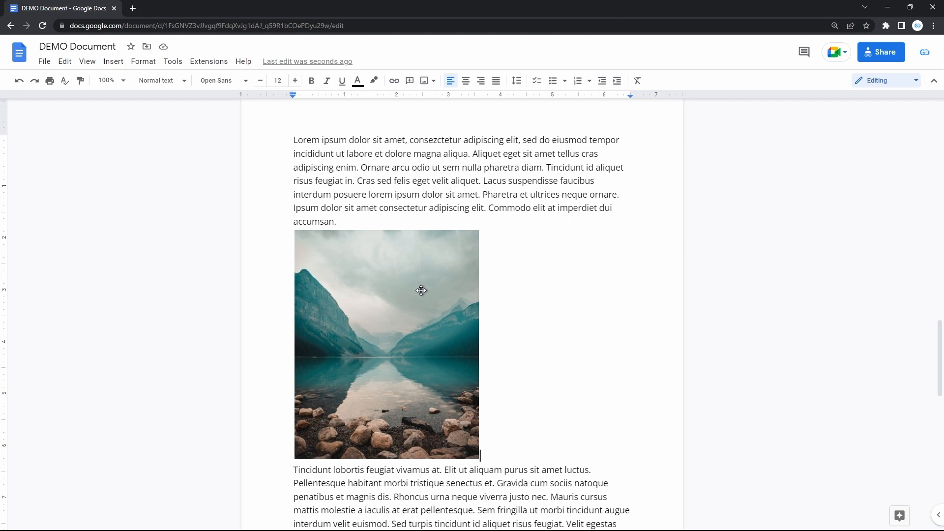
Step: Open the lake image's size options, set its width to 3.45 in and raise its height to 4.5 in with the aspect ratio locked
click(402, 327)
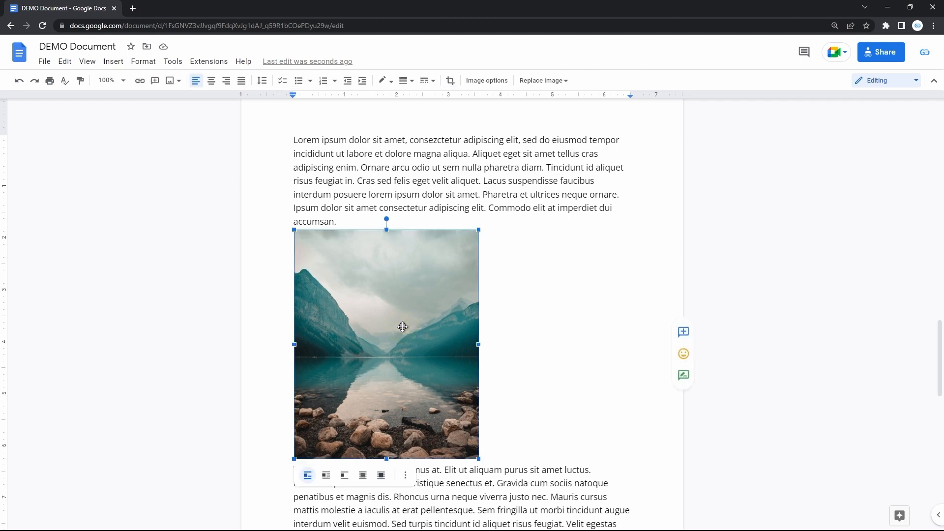
click(484, 86)
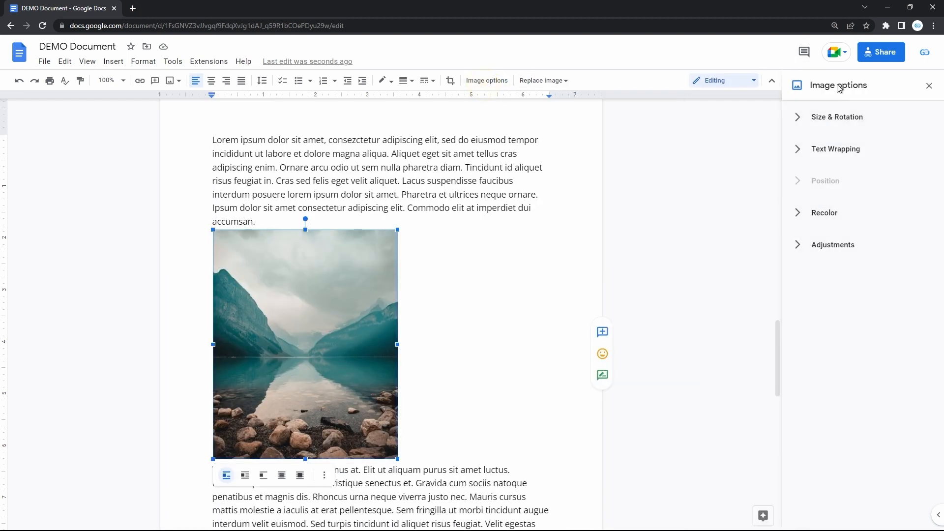
click(801, 122)
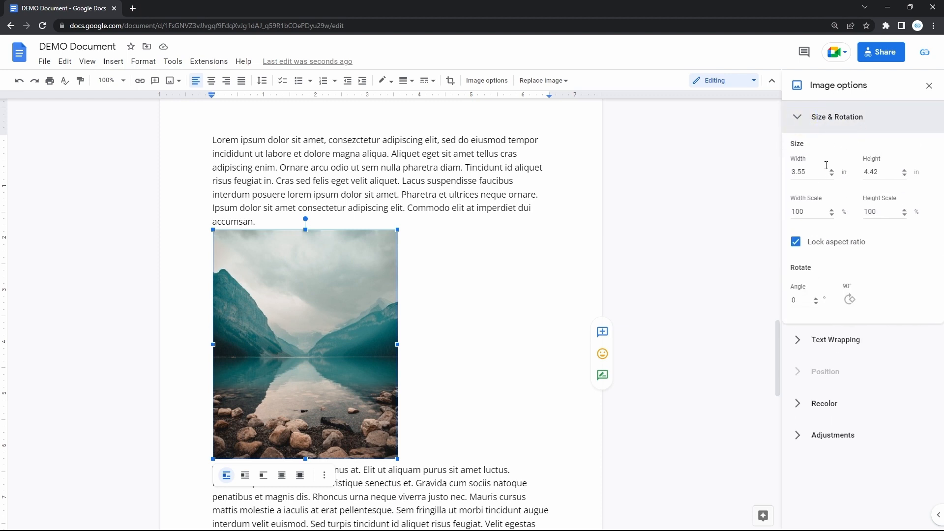
click(831, 170)
click(831, 170)
click(831, 170)
click(830, 173)
click(831, 173)
click(831, 174)
click(831, 173)
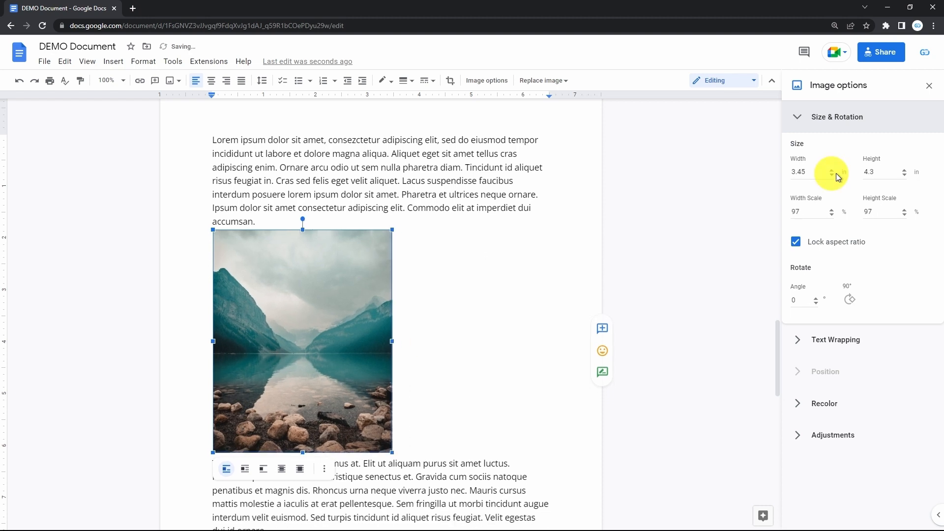
click(904, 170)
click(904, 170)
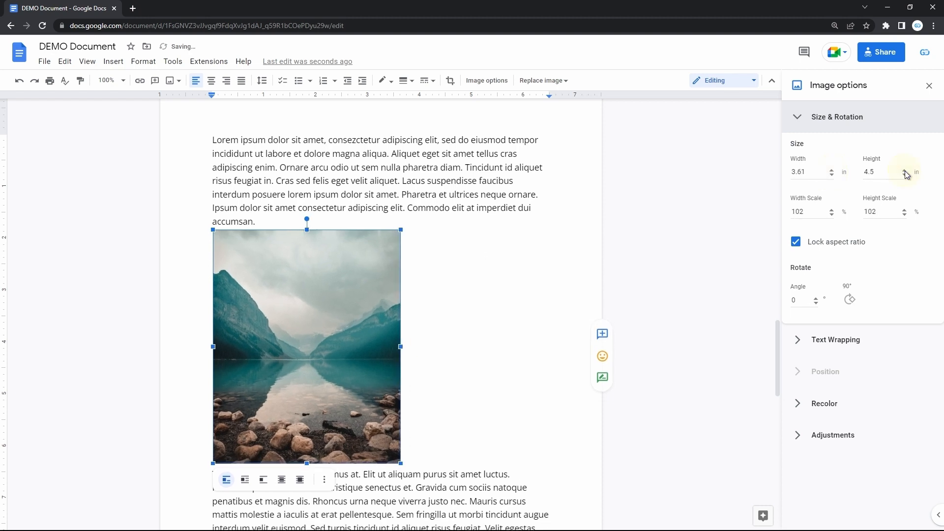
Step: Try rotating the lake image to an angle of 5°
click(813, 300)
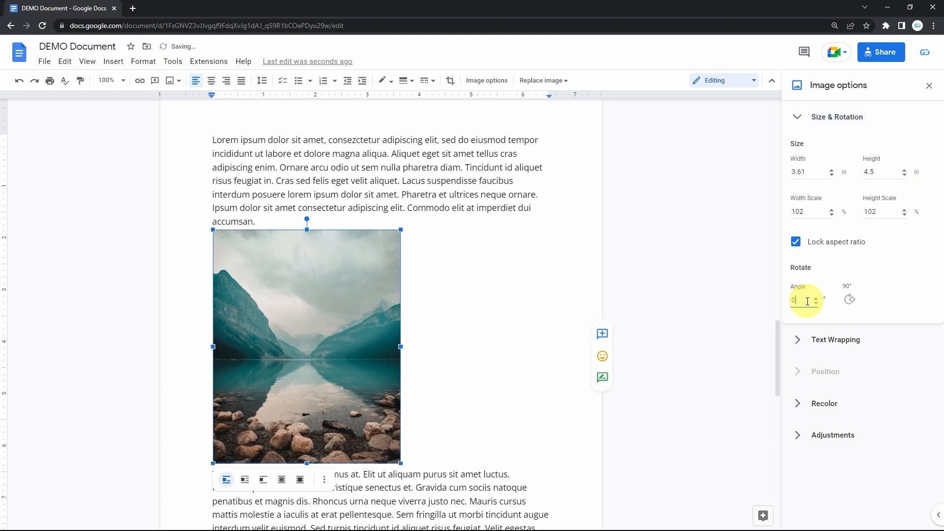
click(816, 298)
click(816, 298)
click(816, 297)
click(816, 298)
click(816, 298)
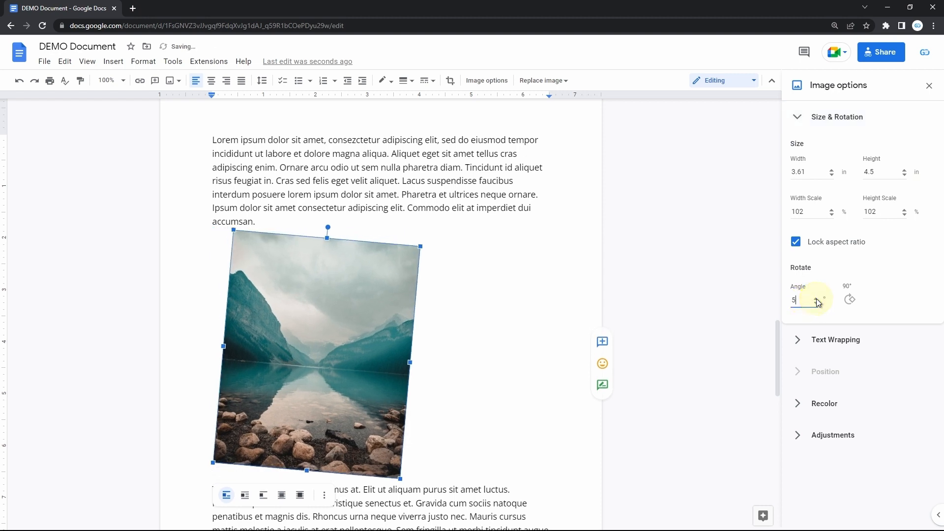
Step: Set the lake image's rotation angle to 100°, turn it by further 90° increments, and bring the angle down to 1°
double_click(804, 305)
text(100)
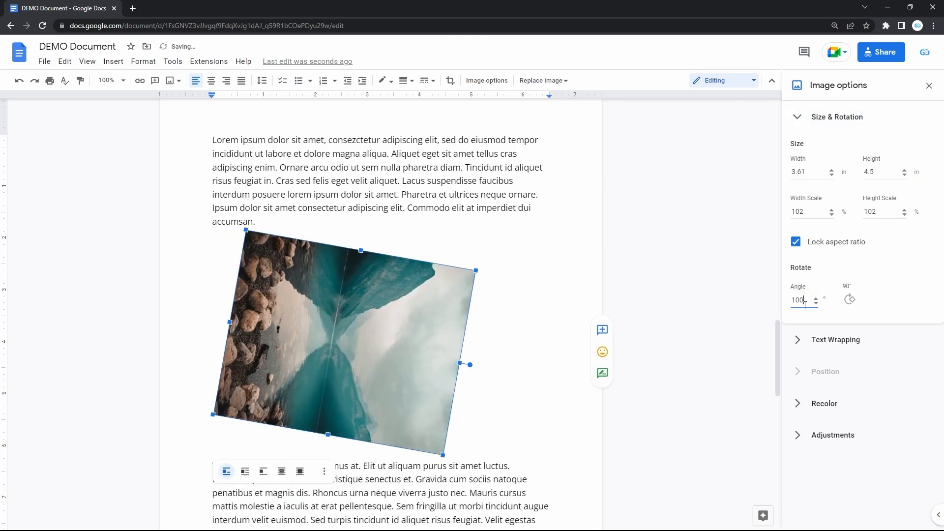
click(850, 301)
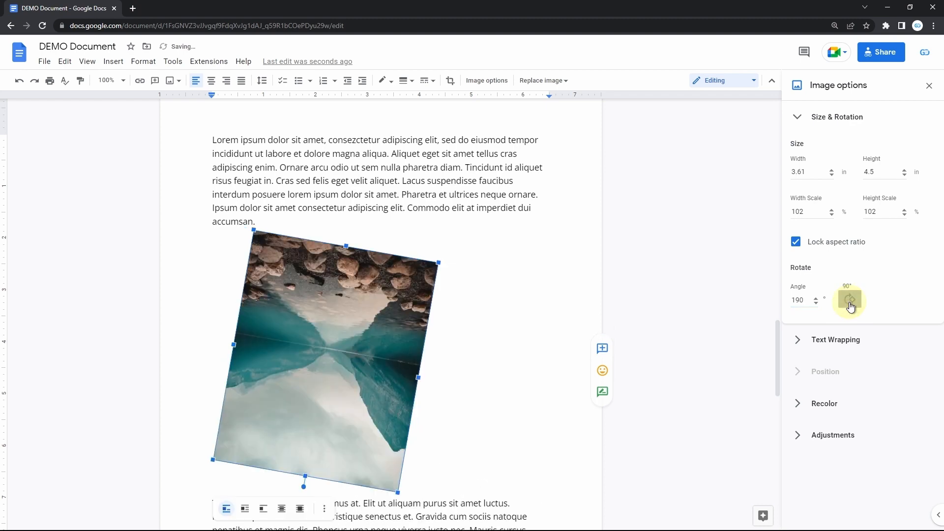
click(850, 301)
click(850, 301)
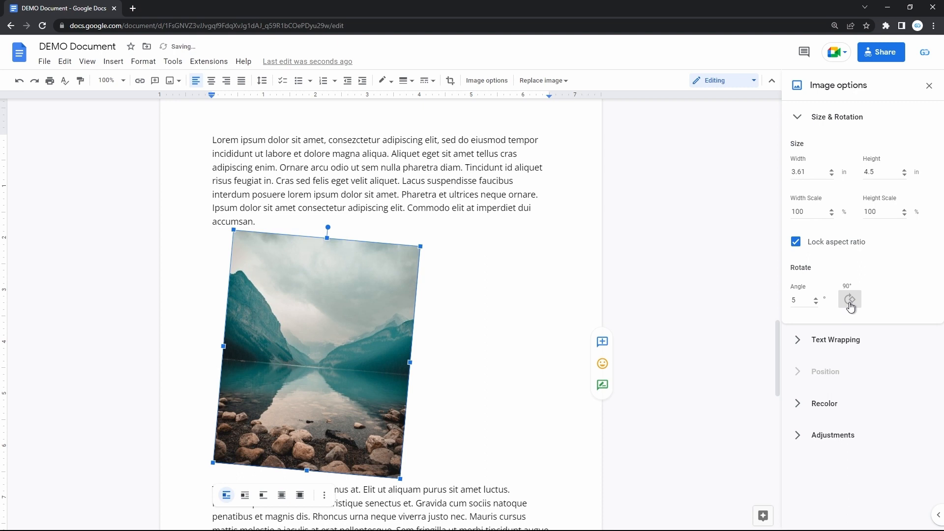
Step: Try the Break text and Inline with text styles on the lake image and set it to Wrap text
click(833, 334)
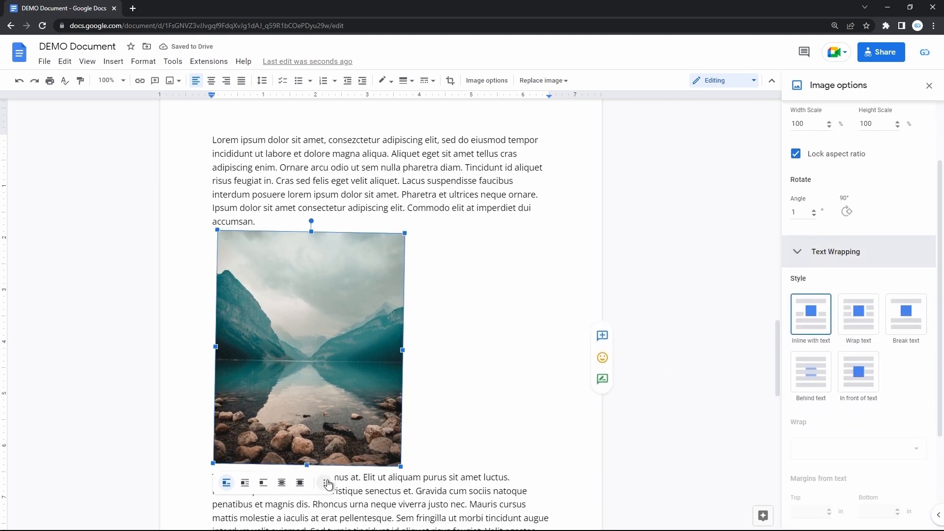
click(875, 324)
click(895, 322)
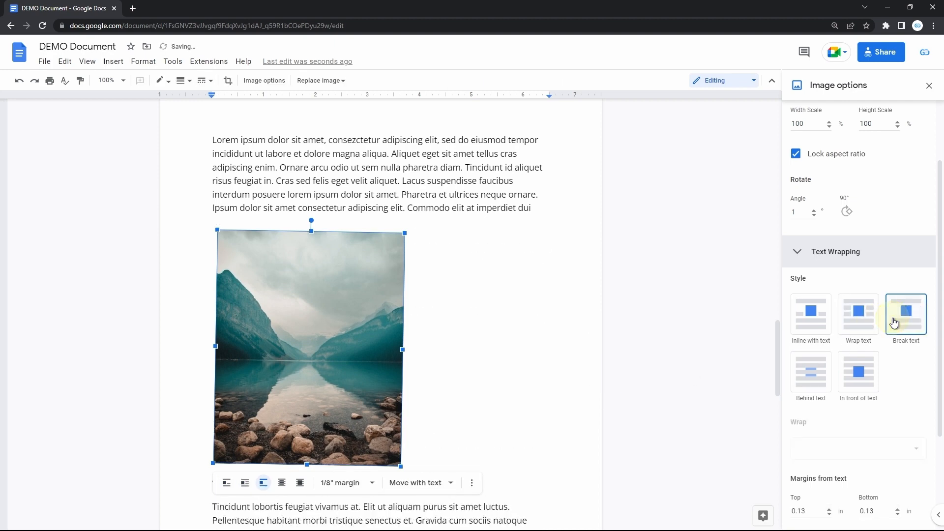
click(823, 324)
scroll(819, 323, down, 3)
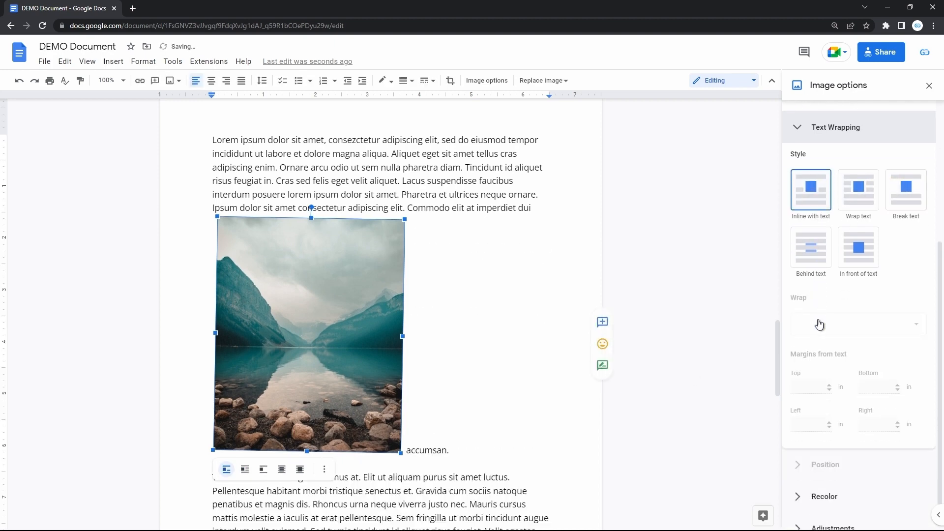
click(854, 201)
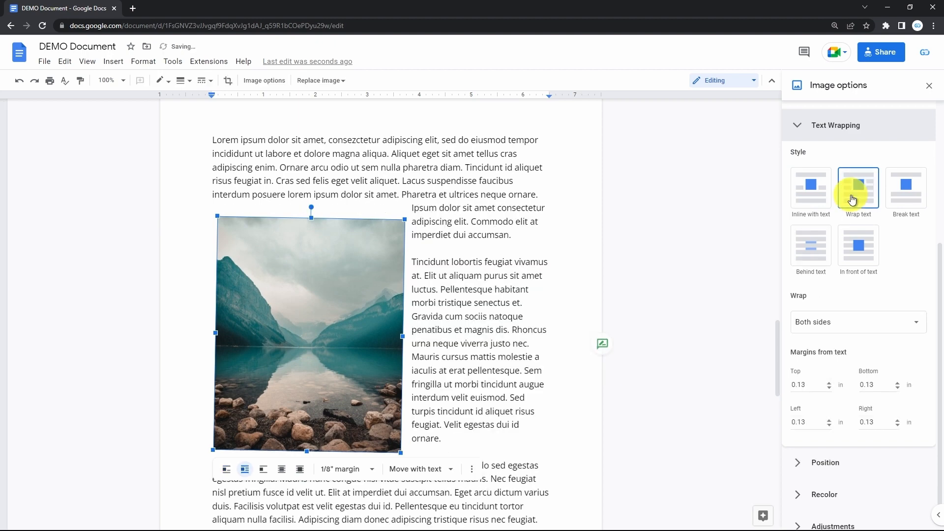
Step: Compare the Move with text and Fix position on page options for the lake image and fix its position on the page
click(812, 125)
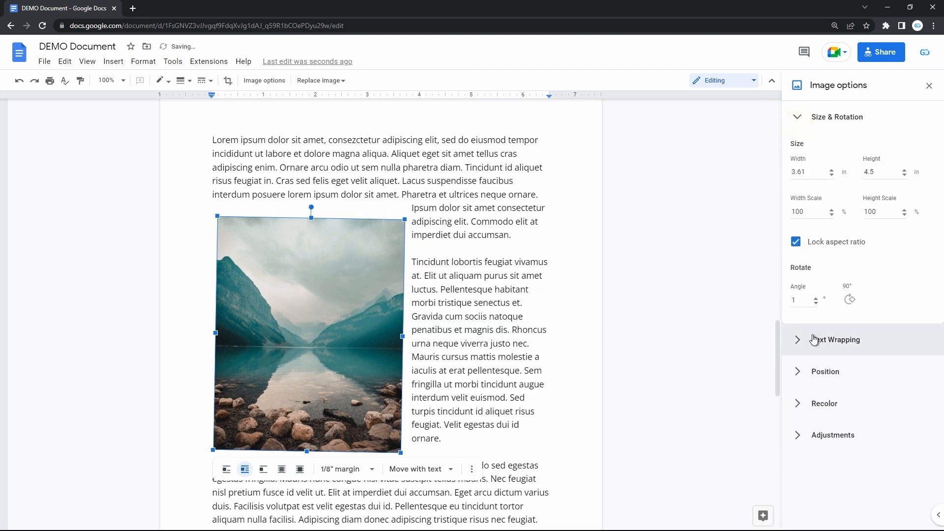
click(813, 375)
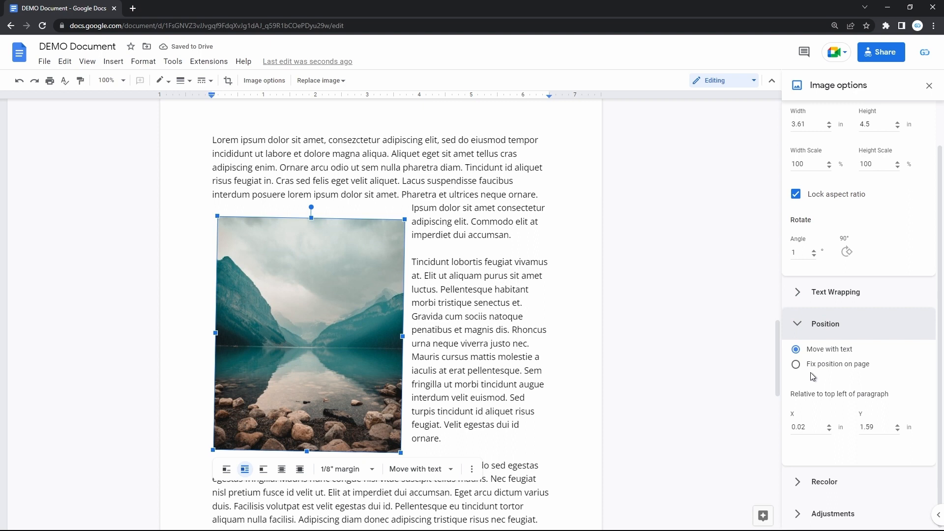
click(796, 364)
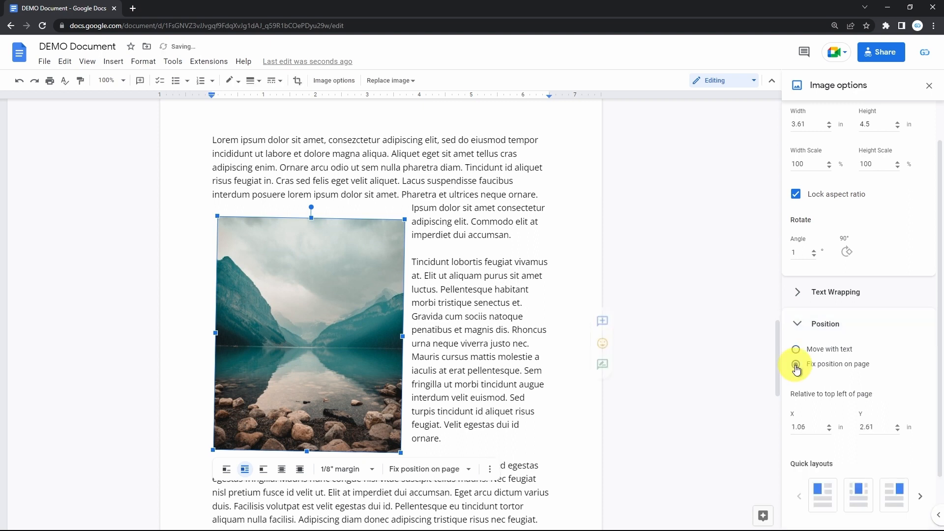
click(796, 350)
click(795, 364)
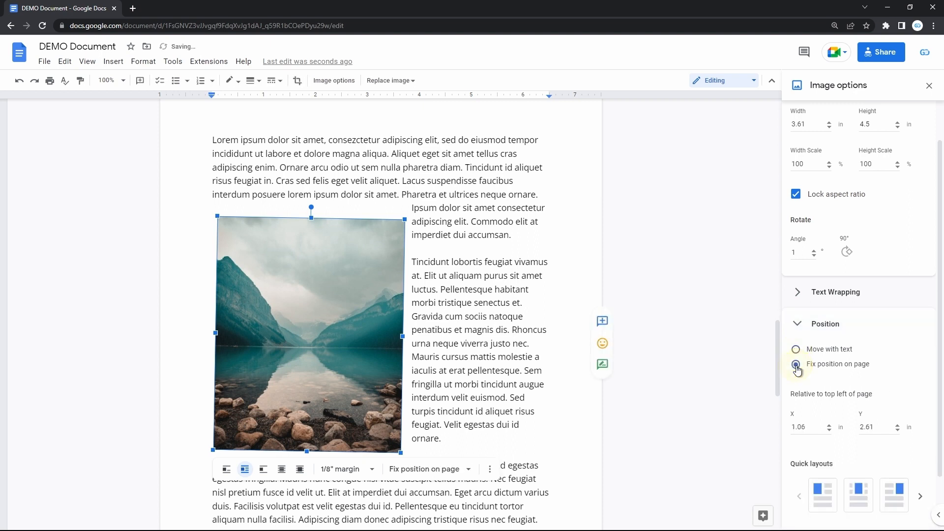
Step: Try the Dark 7 and Light 10 recolor presets on the lake image and recolor it with Light 9
click(784, 488)
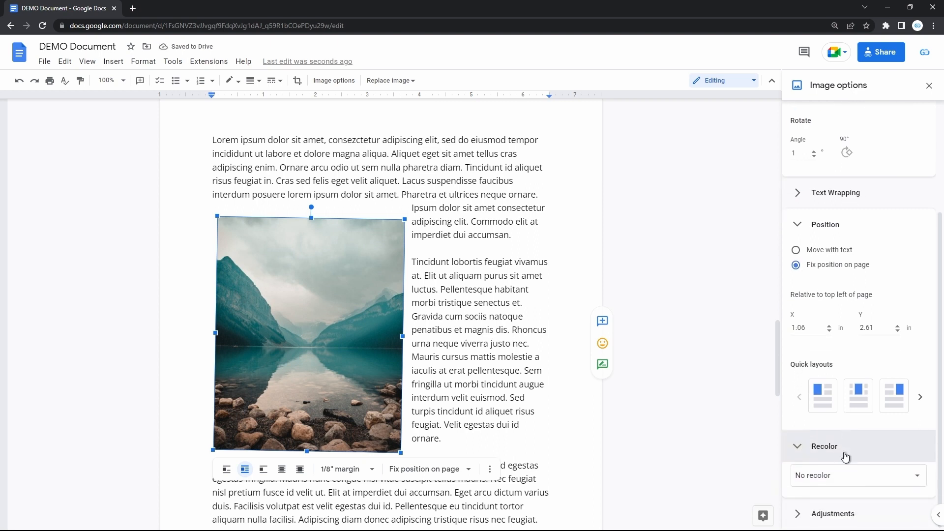
click(842, 476)
click(856, 356)
click(836, 475)
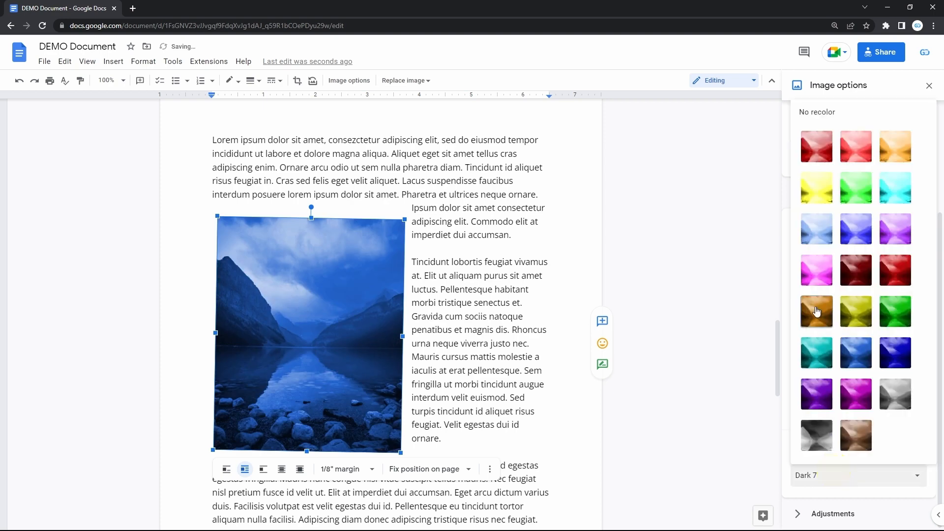
click(810, 268)
click(849, 487)
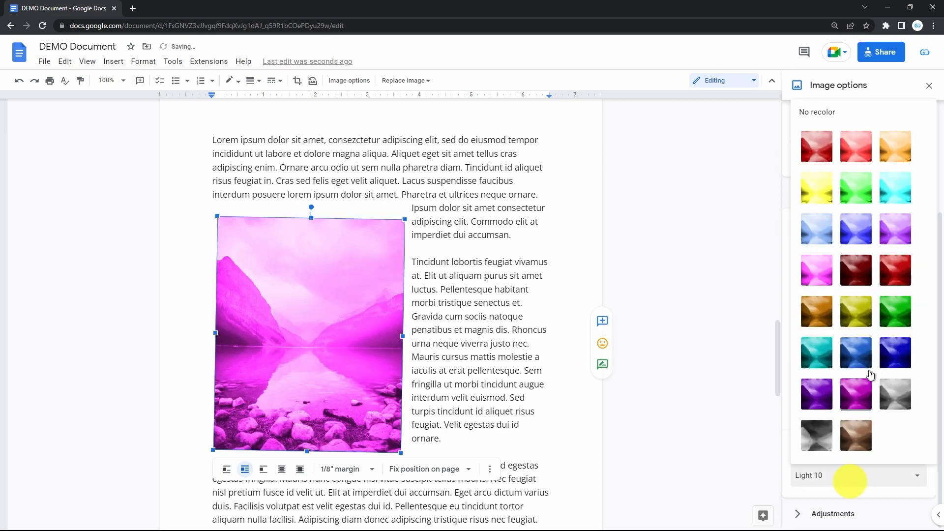
click(896, 240)
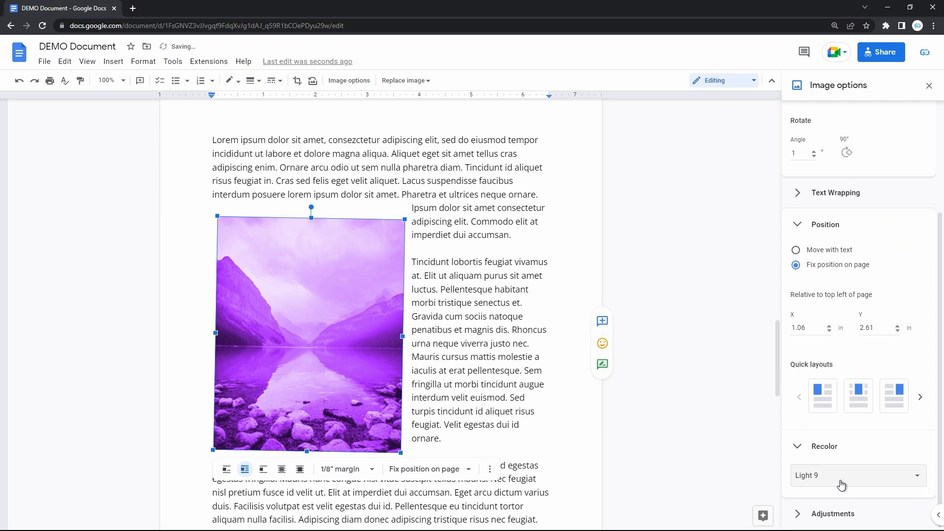
Step: Increase the lake image's transparency, lower its brightness and contrast, and reset these adjustments
click(830, 514)
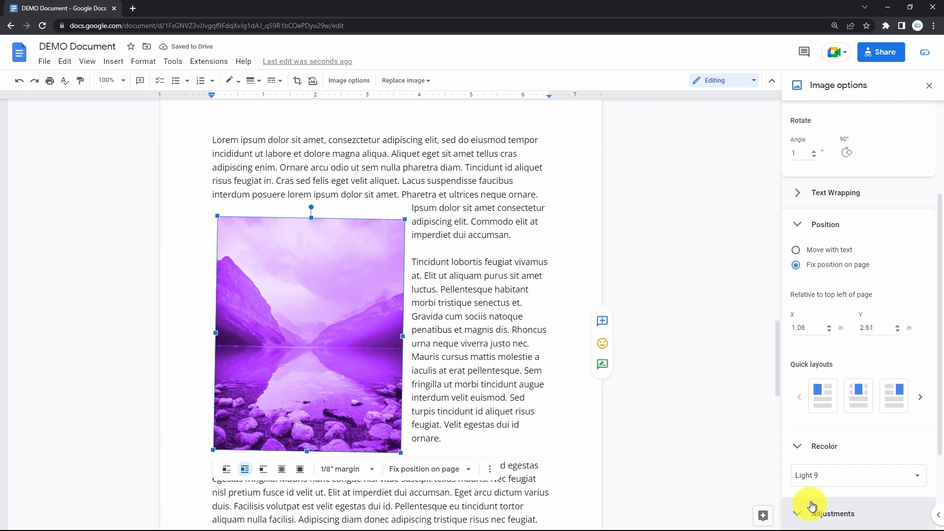
scroll(839, 427, down, 3)
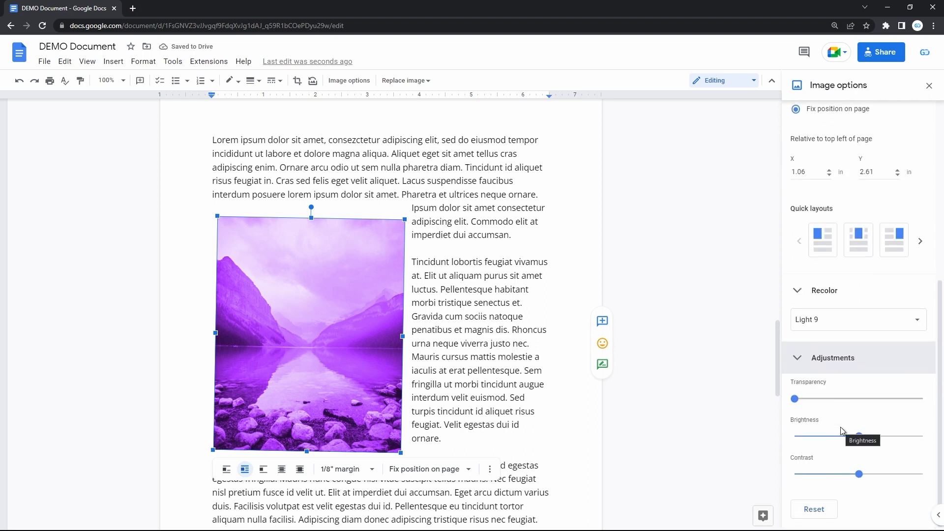
drag(795, 399, 832, 399)
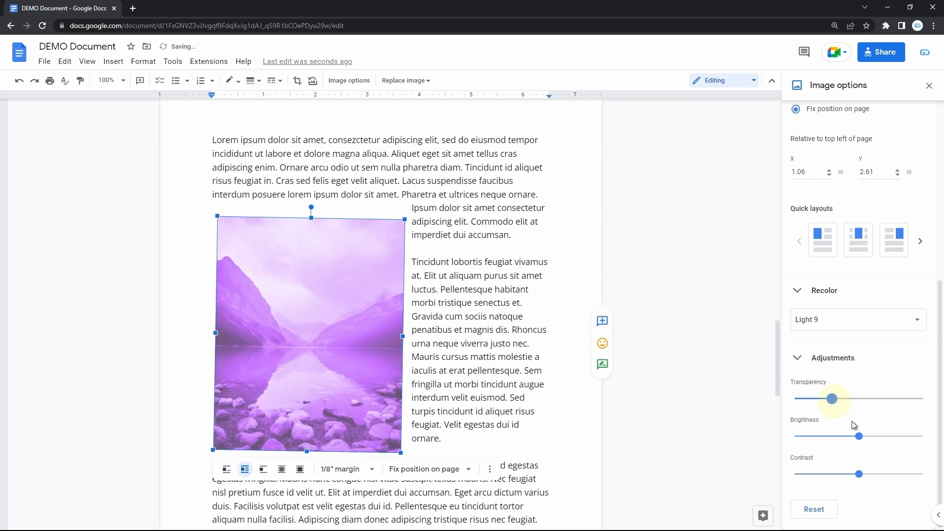
mouse_move(859, 436)
mouse_down()
mouse_move(900, 438)
mouse_move(841, 438)
mouse_up()
drag(857, 475, 819, 480)
click(814, 509)
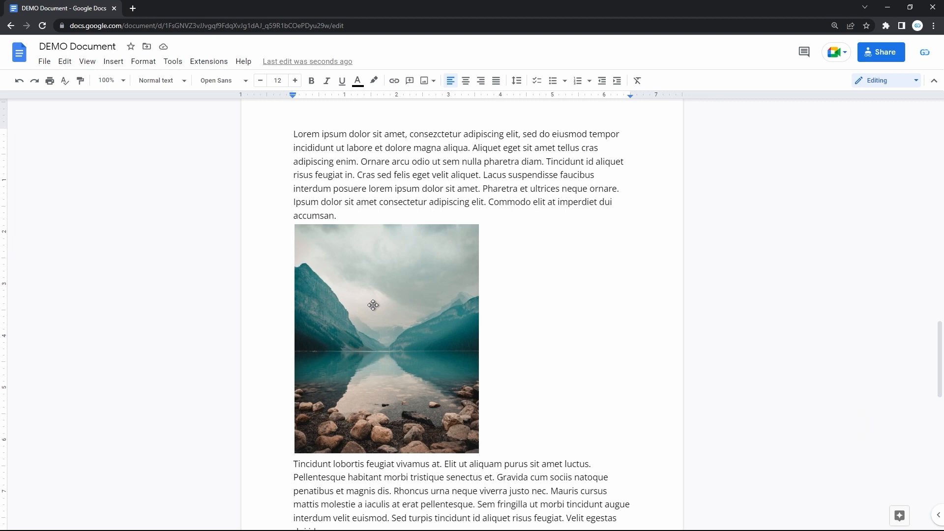
Step: Link the lake image to the copied YouTube video URL and check the link preview on the image
click(404, 289)
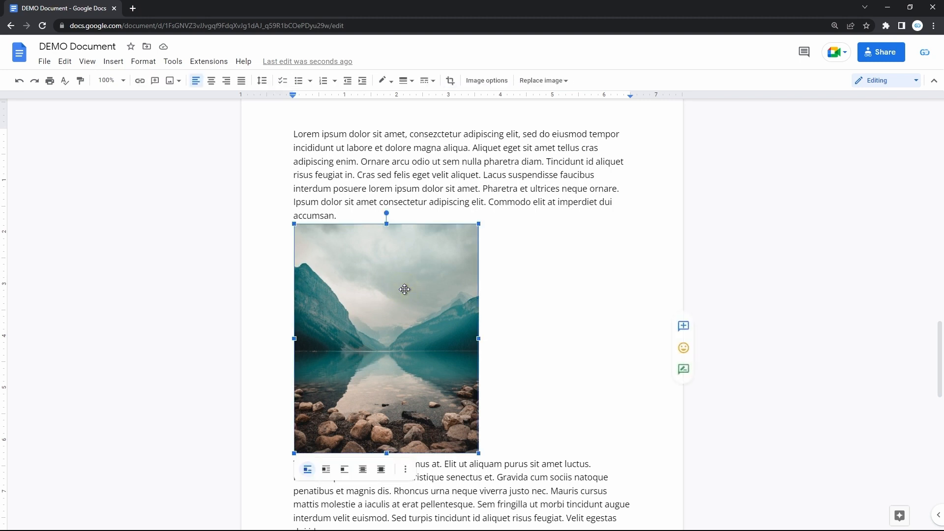
click(140, 81)
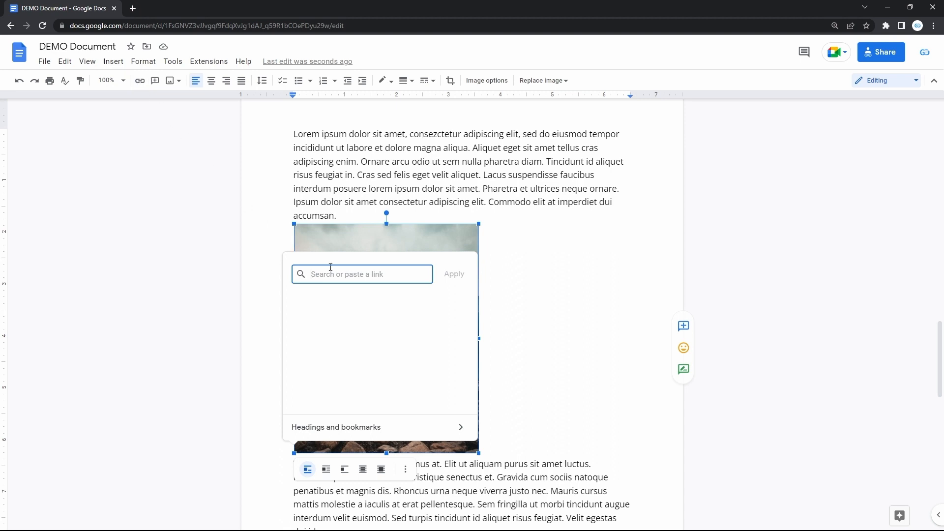
key(ctrl+v)
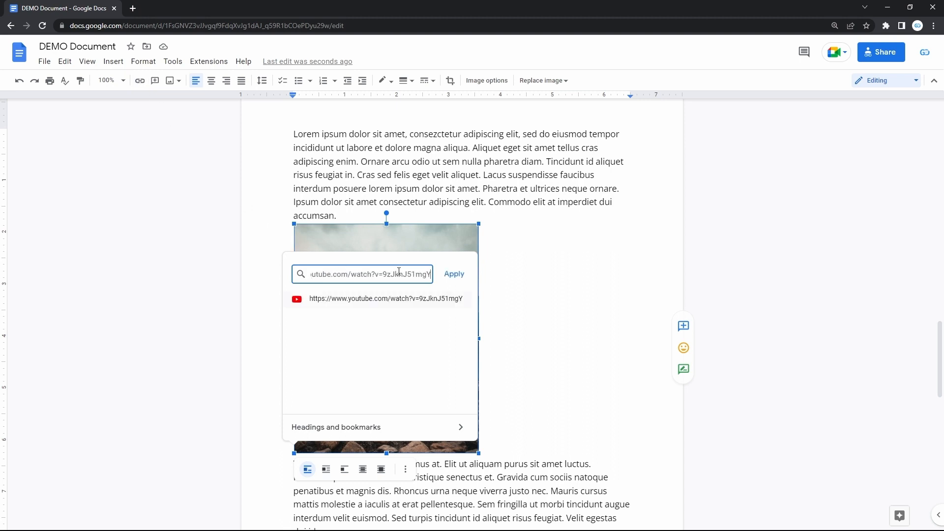
click(453, 274)
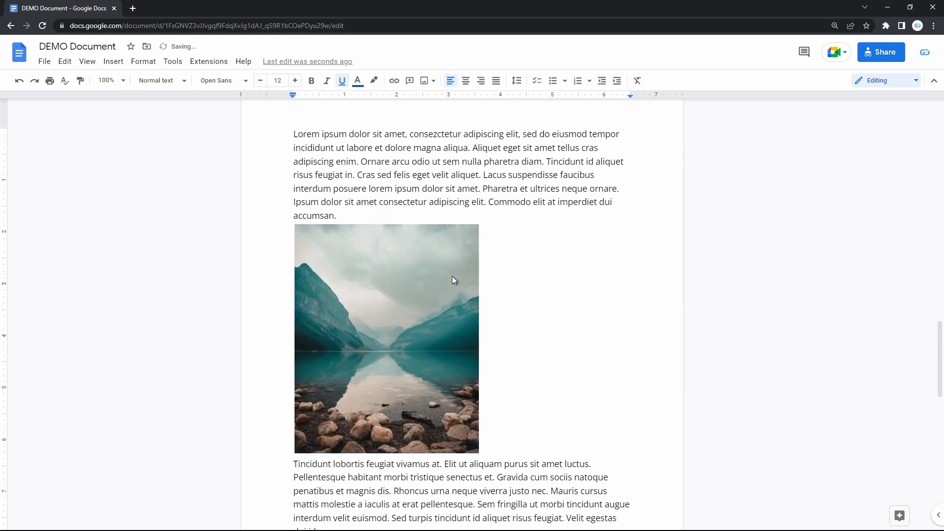
click(394, 319)
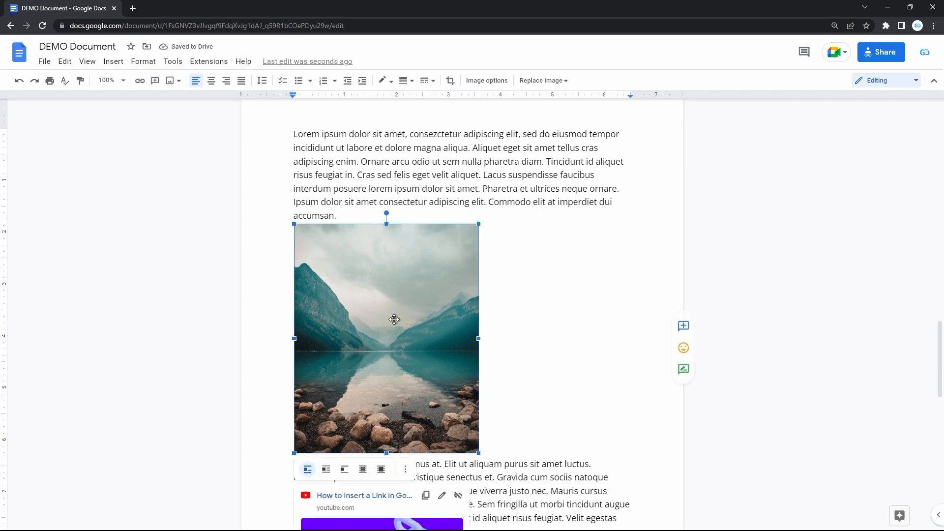
scroll(394, 319, down, 3)
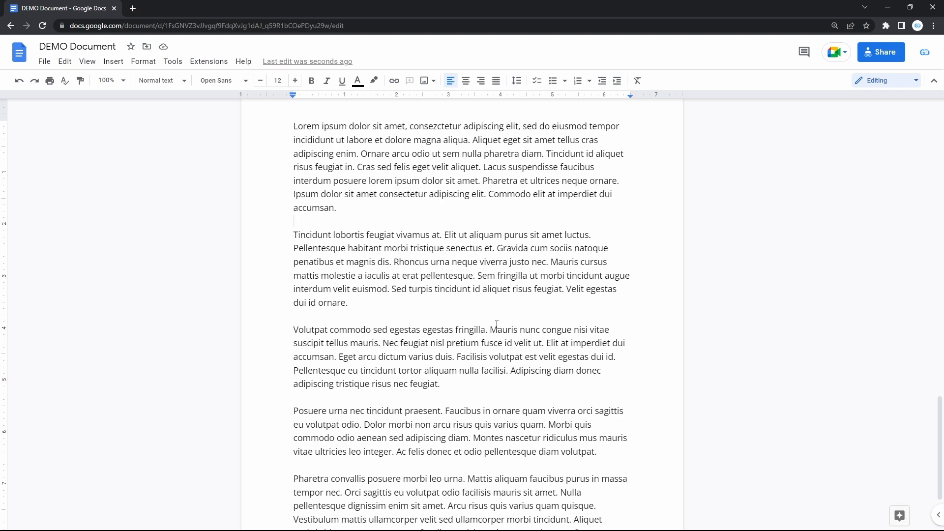
Step: Create a new drawing, upload the lake image into it from the computer and place it in the middle of the canvas
click(117, 63)
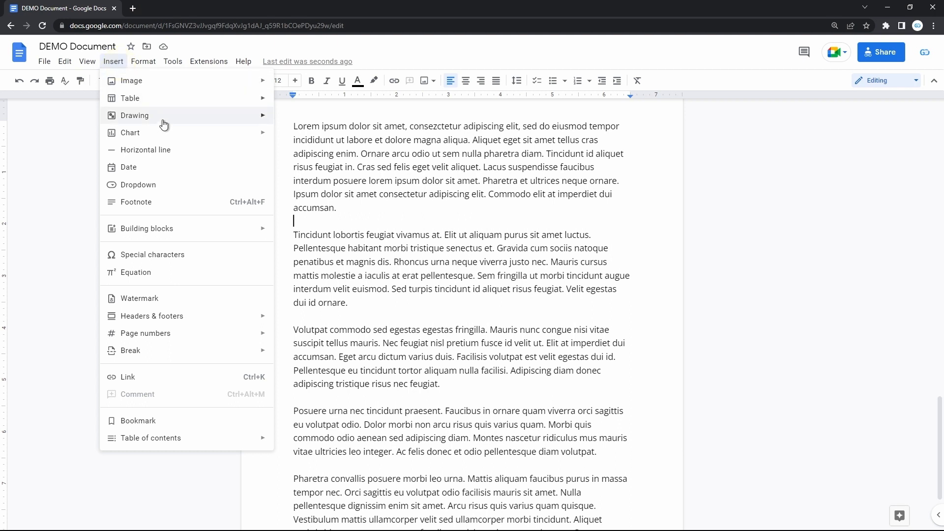
mouse_move(162, 117)
click(292, 119)
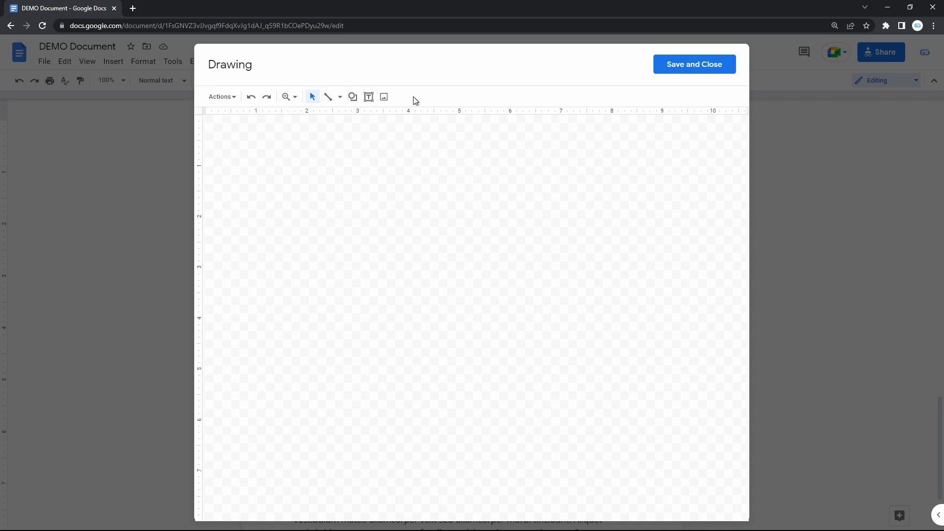
click(384, 97)
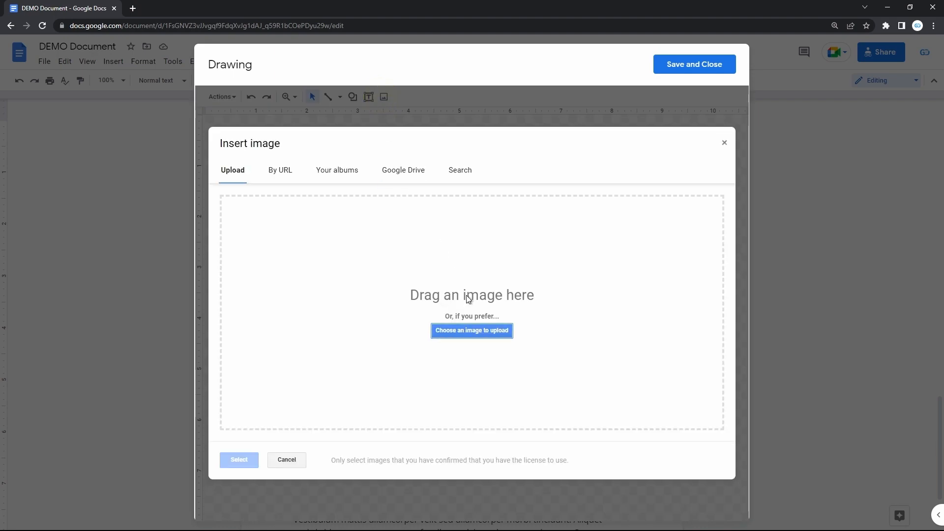
click(472, 330)
double_click(269, 271)
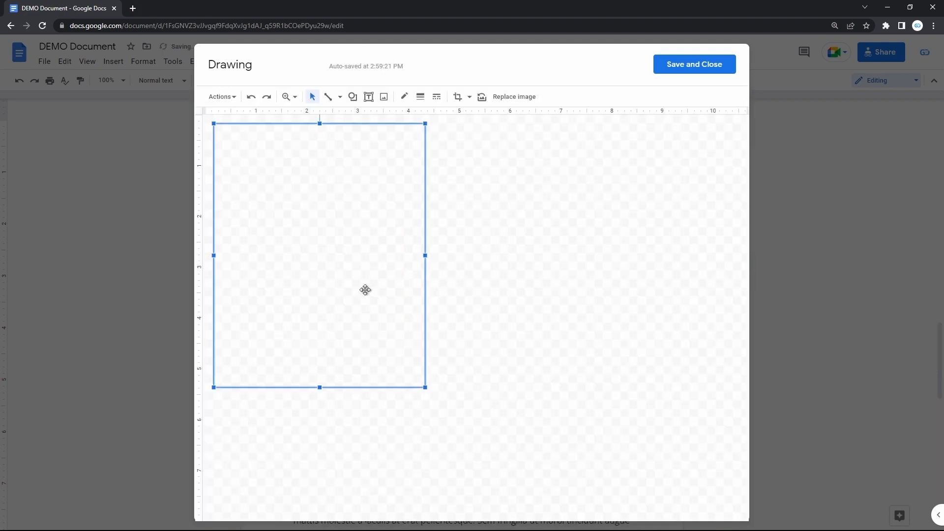
drag(348, 231, 488, 308)
Step: Try resizing the lake image from its upper-left corner and rotating it slightly counterclockwise, and undo the rotation
drag(358, 202, 292, 172)
key(Escape)
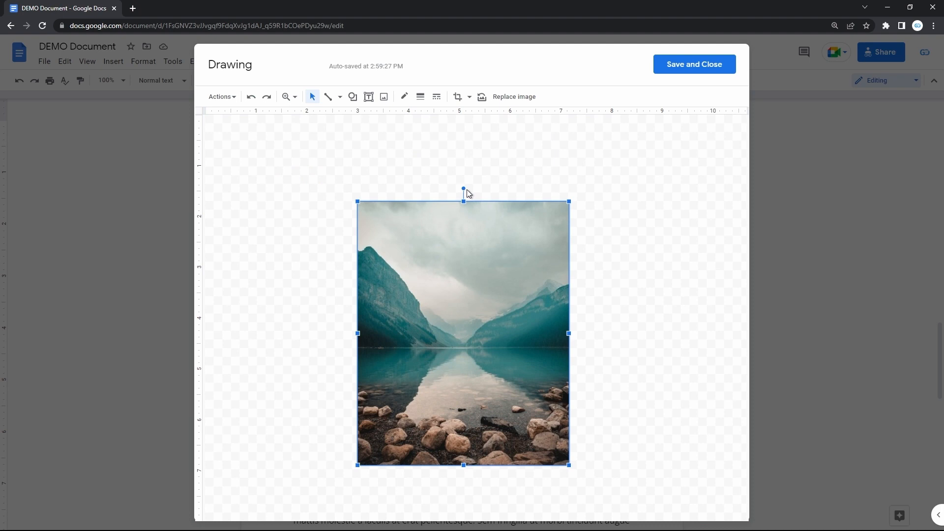
drag(463, 188, 434, 192)
key(ctrl+z)
Step: Add a text box over the sky of the lake image with the text "Mountain"
click(370, 98)
drag(369, 227, 515, 263)
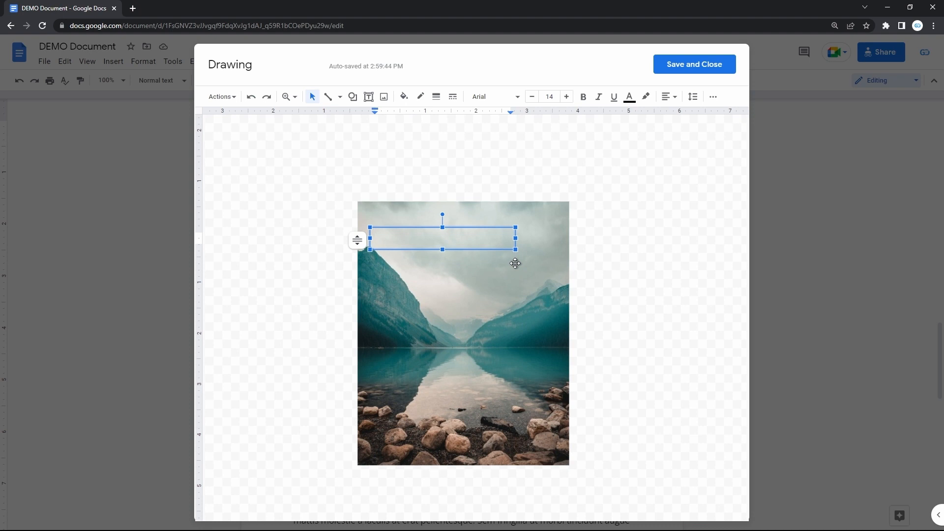
text(MOuntain)
key(ctrl+a)
text(Mountain)
click(613, 264)
Step: Set the "Mountain" text to font size 17 and the Bebas Neue font
click(444, 239)
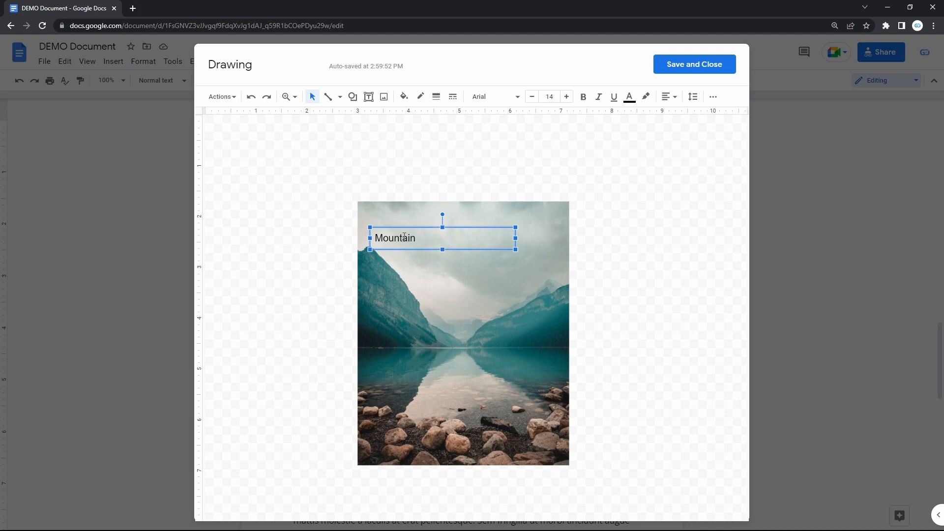
double_click(402, 237)
click(571, 98)
click(571, 98)
click(571, 99)
click(506, 96)
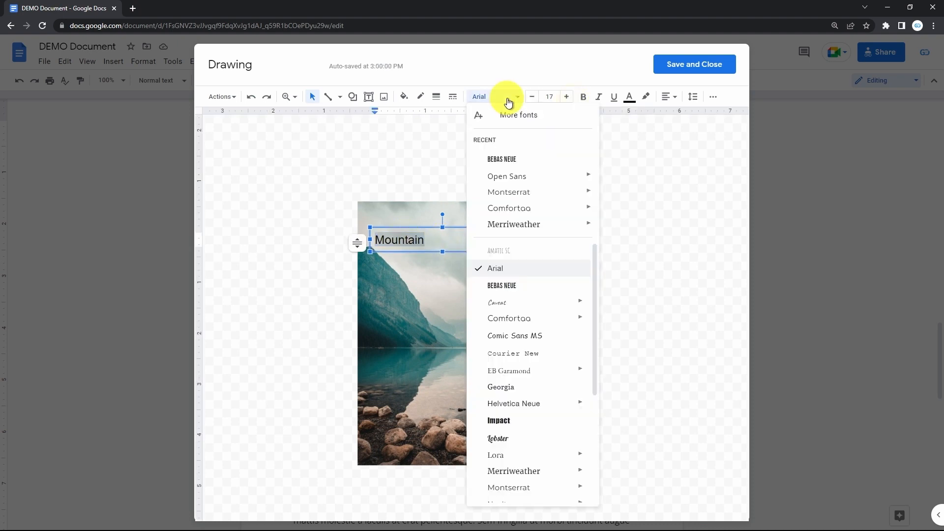
click(508, 157)
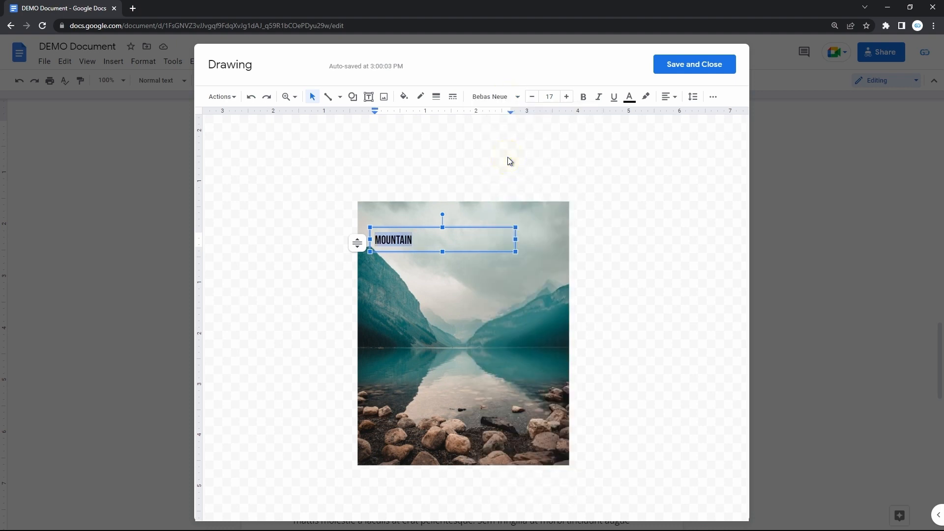
Step: Increase the "Mountain" text to font size 23 and try bold formatting on and off
click(567, 97)
click(566, 96)
click(566, 97)
click(566, 97)
click(567, 97)
click(566, 97)
click(583, 99)
click(584, 98)
click(583, 269)
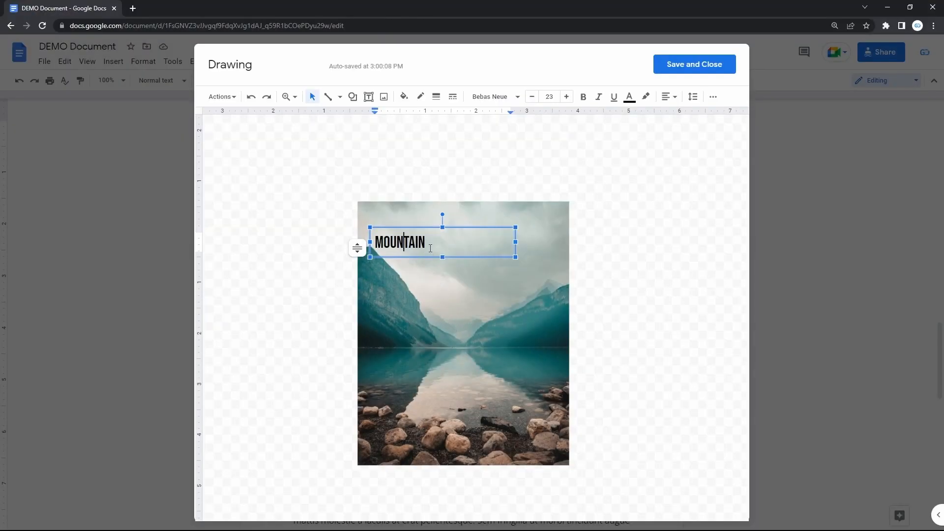
Step: Move the "Mountain" text box up and against the left edge of the lake image
click(429, 228)
mouse_move(429, 228)
mouse_down()
mouse_move(448, 276)
mouse_move(418, 219)
mouse_up()
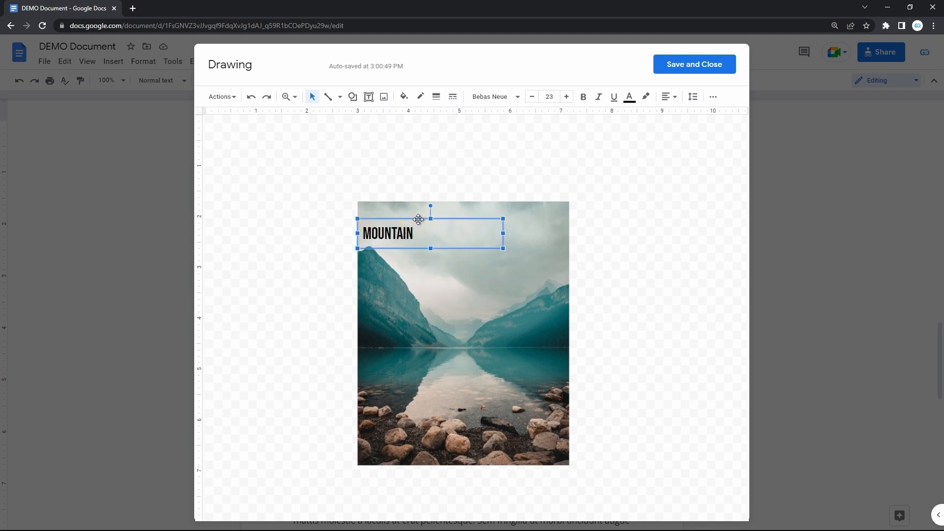
click(457, 173)
Step: Draw a straight line between the mountains and an elbow connector on the canvas at each side of the image
click(329, 99)
drag(380, 263, 502, 305)
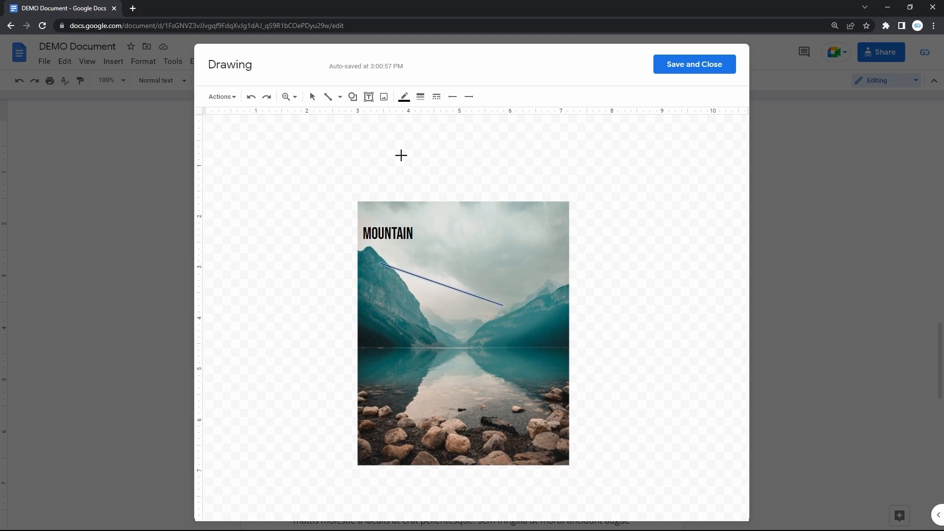
click(339, 99)
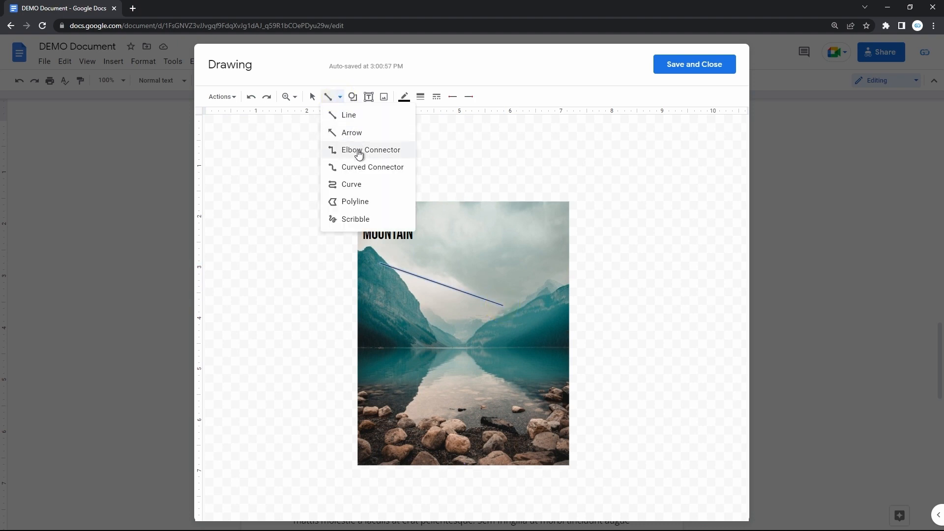
click(360, 151)
drag(221, 208, 298, 244)
drag(587, 169, 658, 214)
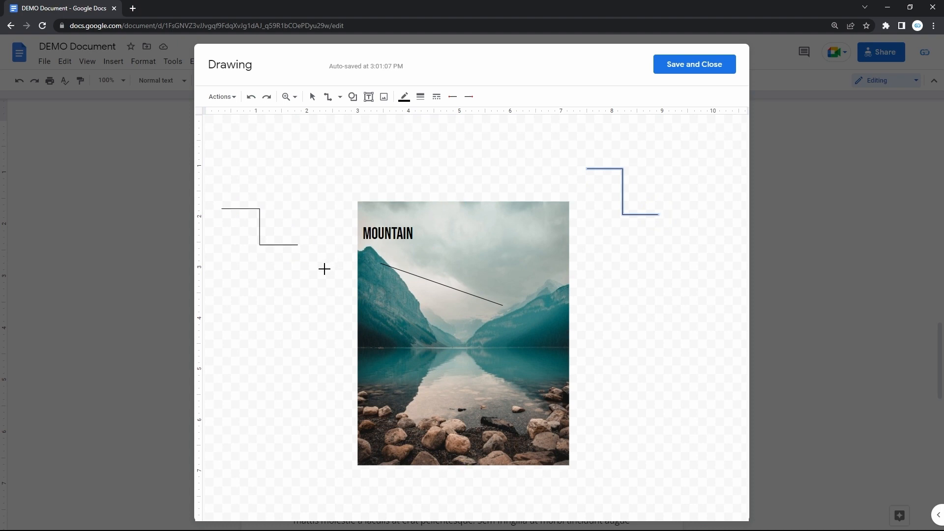
Step: Draw a third elbow connector left of the image and attach its end to the middle of the image's left edge
drag(321, 286, 235, 357)
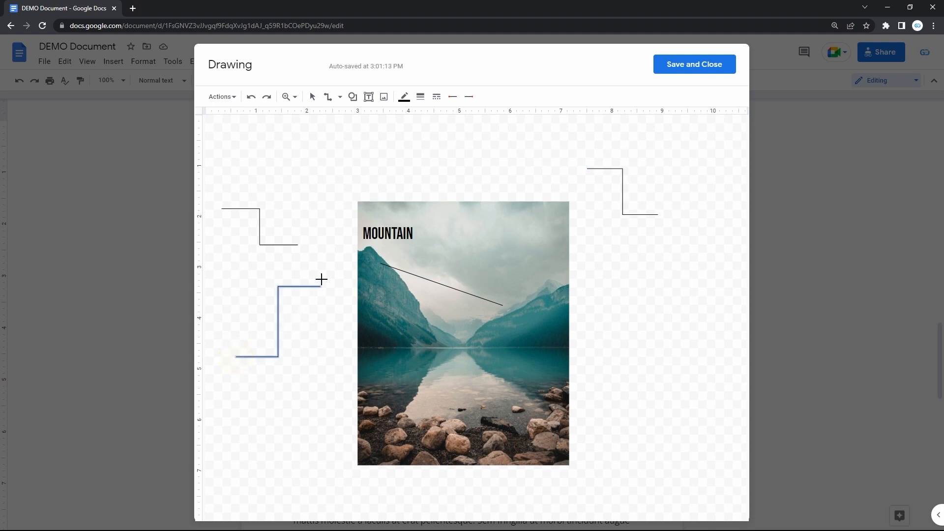
drag(320, 286, 357, 329)
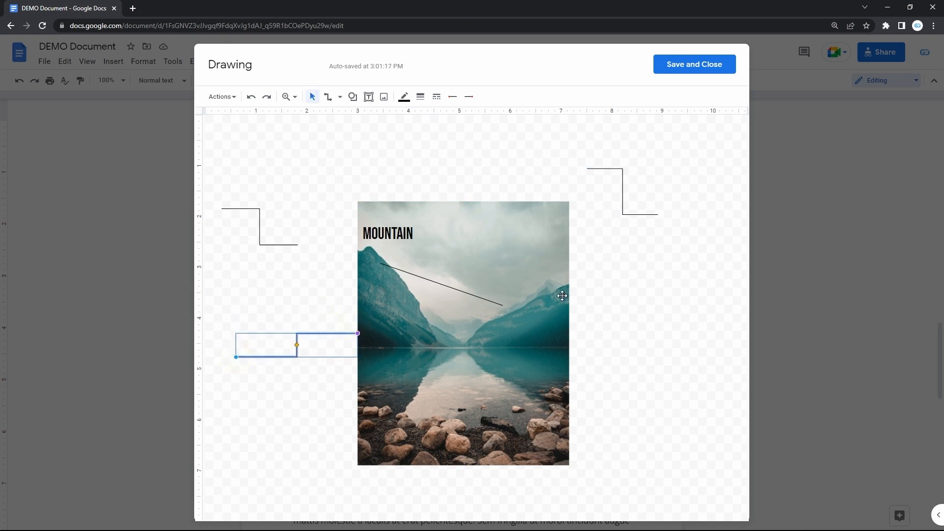
click(600, 293)
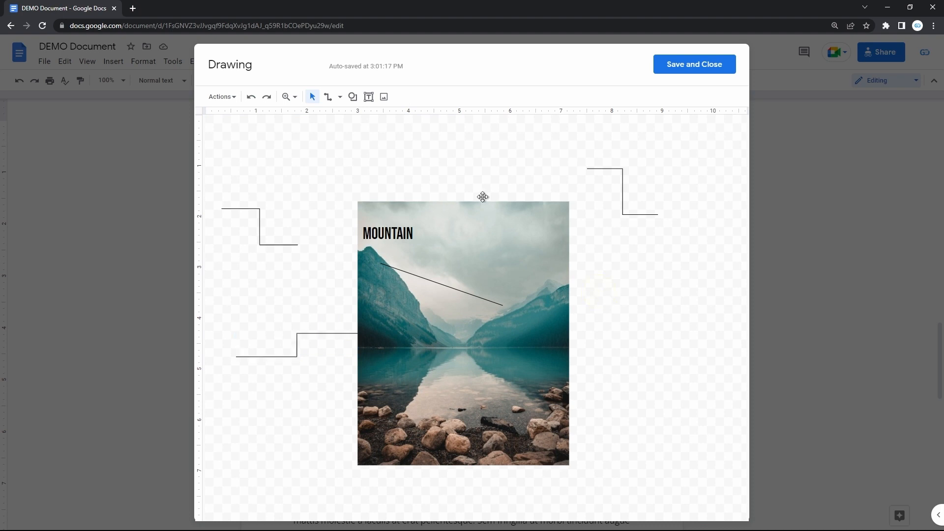
Step: Draw a wide rectangle over the lake image and move it just below the "Mountain" text
click(357, 98)
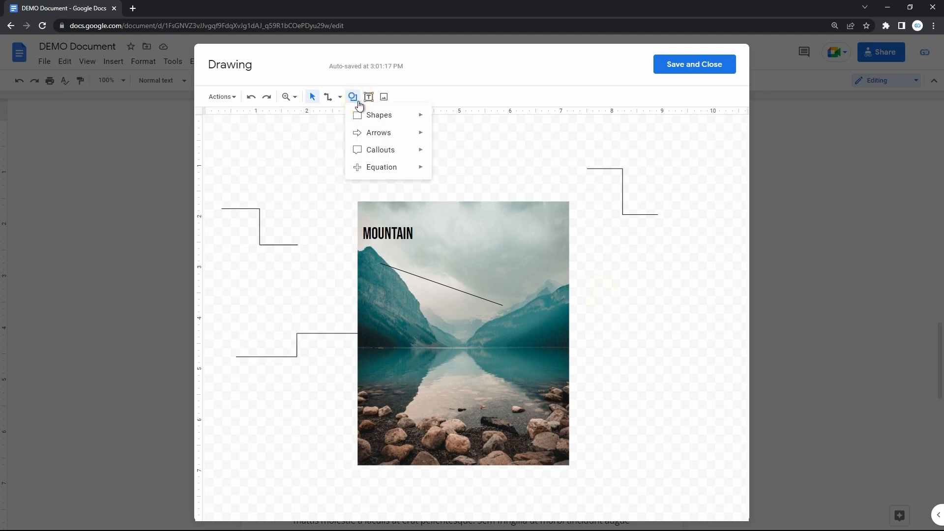
mouse_move(406, 120)
click(438, 120)
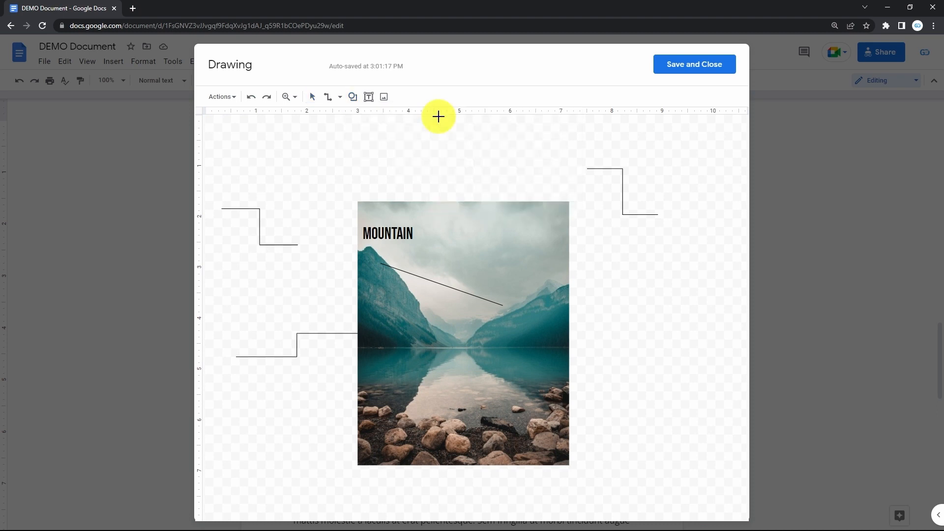
drag(485, 331, 527, 340)
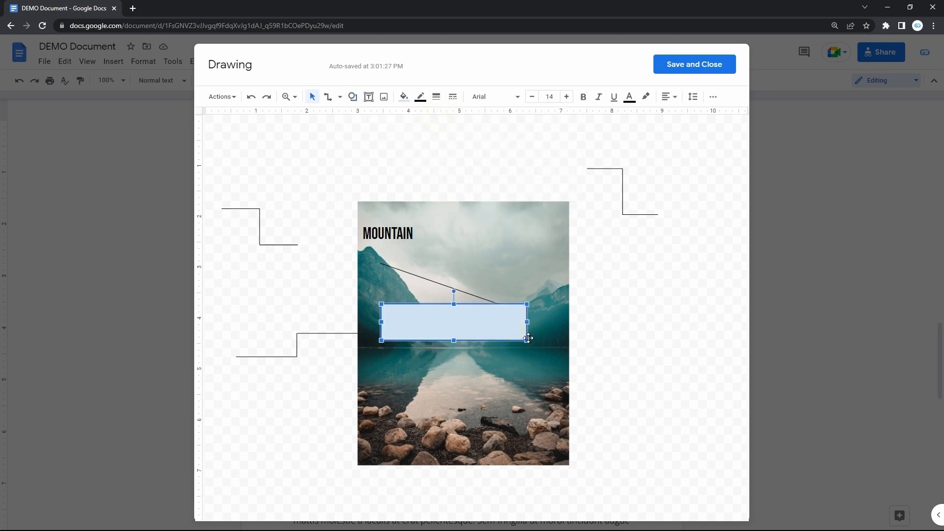
drag(504, 317, 527, 251)
Step: Fill the rectangle with orange, try moving it over the "Mountain" text and undo the move
click(404, 97)
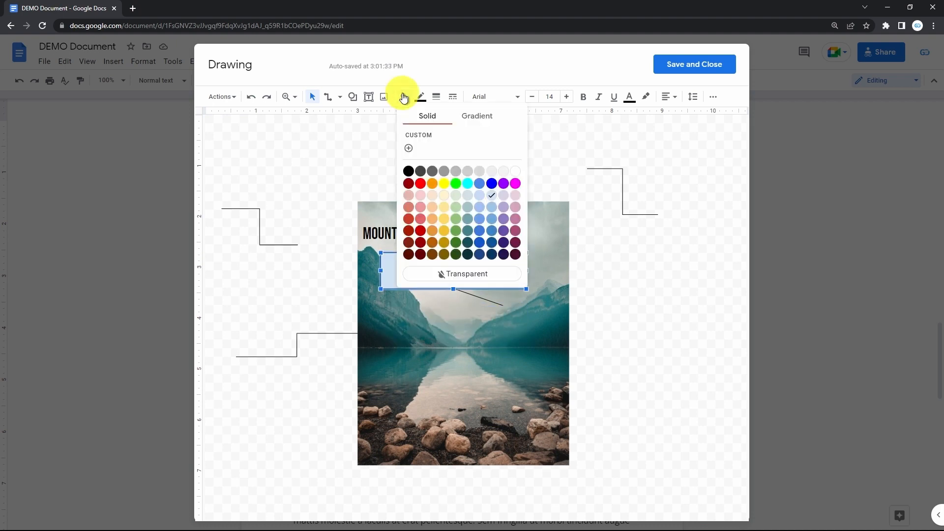
click(429, 182)
drag(510, 255, 500, 221)
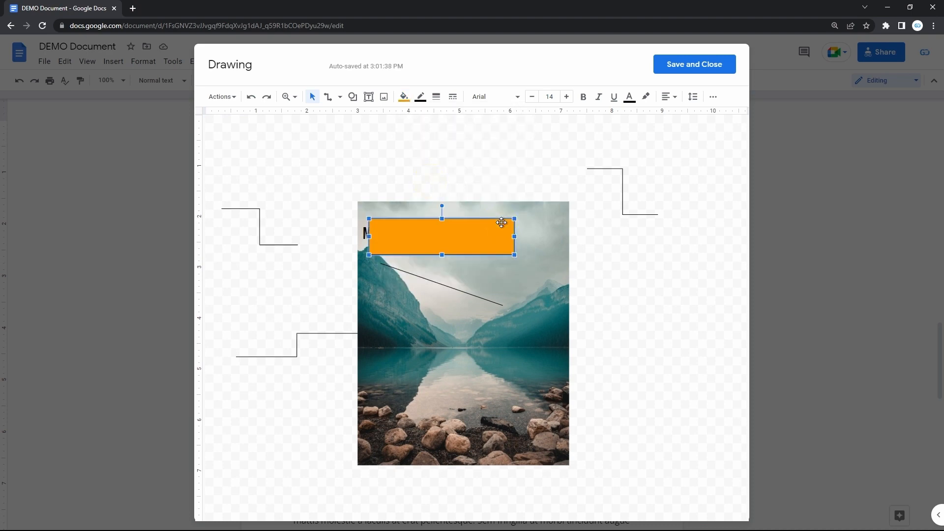
key(ctrl+z)
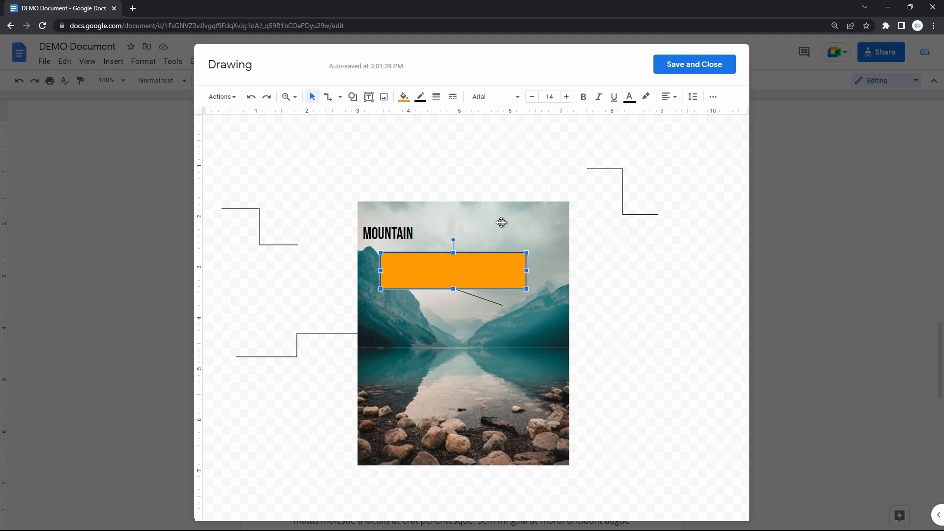
Step: Give the orange rectangle a red border, and save and close the drawing
click(421, 96)
click(438, 163)
click(676, 71)
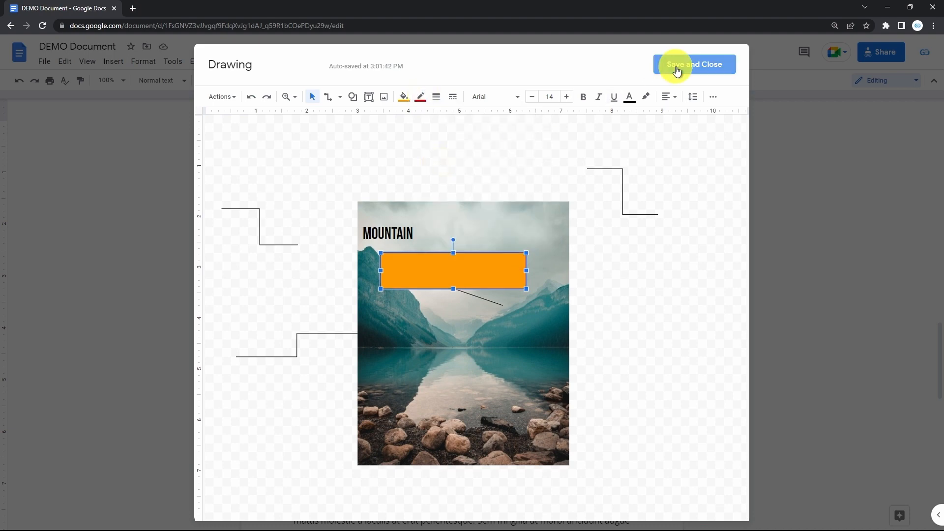